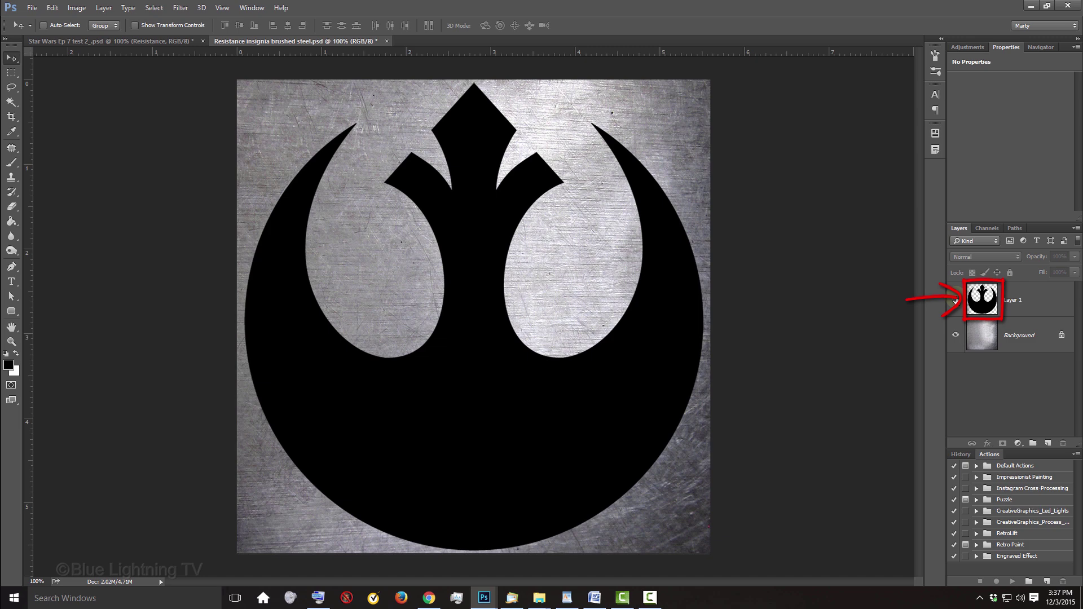
- Hide the black insignia layer and apply the Polar Coordinates filter to the brushed steel layer using Rectangular to Polar
{"action": "left_click", "coordinate": [955, 300]}
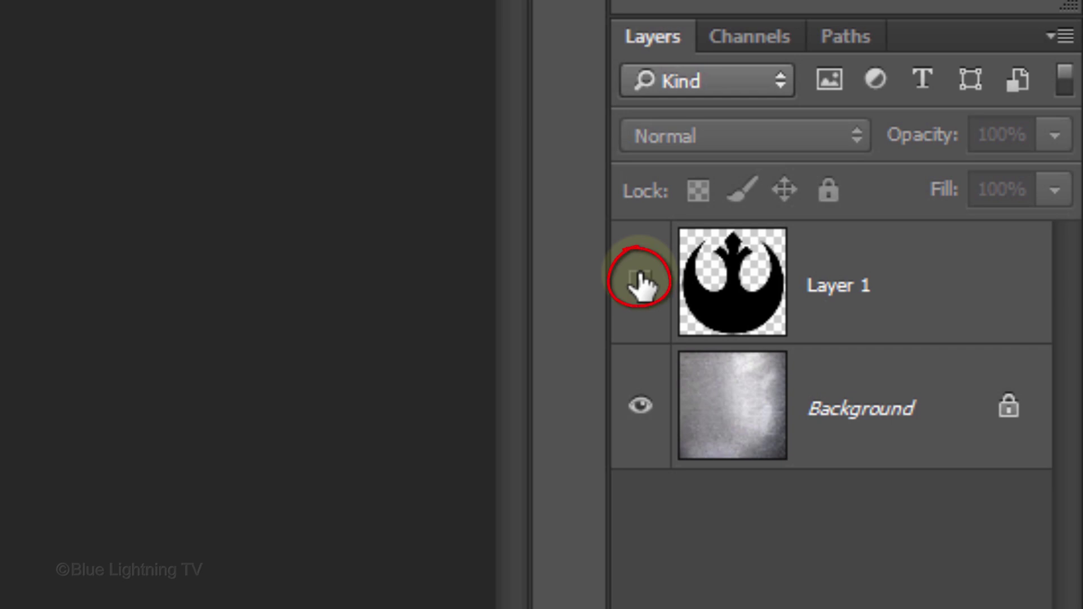
{"action": "left_click", "coordinate": [738, 416]}
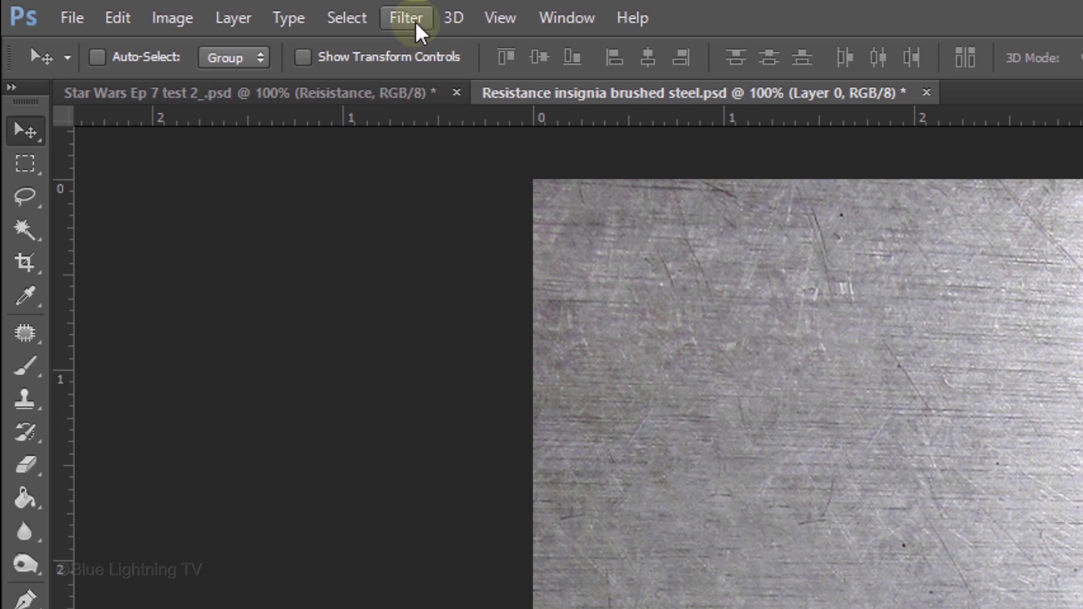
{"action": "left_click", "coordinate": [412, 20]}
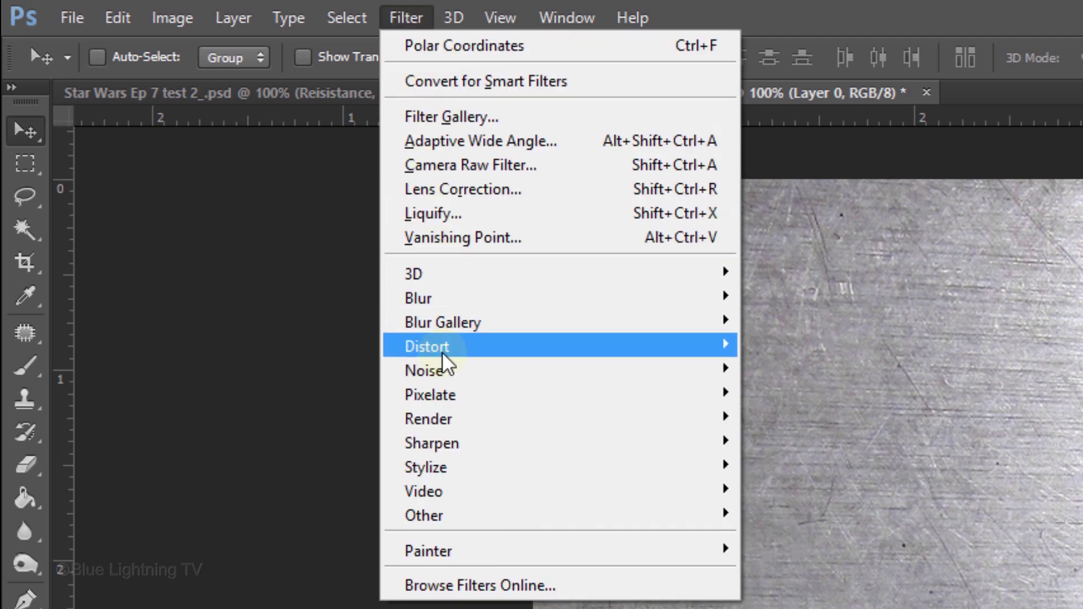
{"action": "mouse_move", "coordinate": [443, 354]}
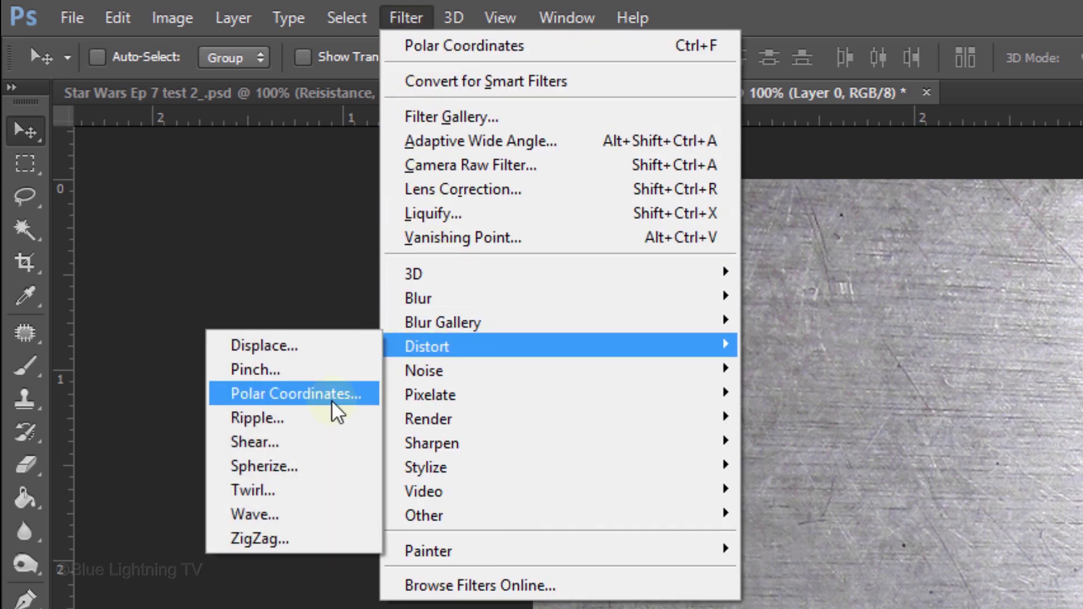
{"action": "left_click", "coordinate": [332, 401]}
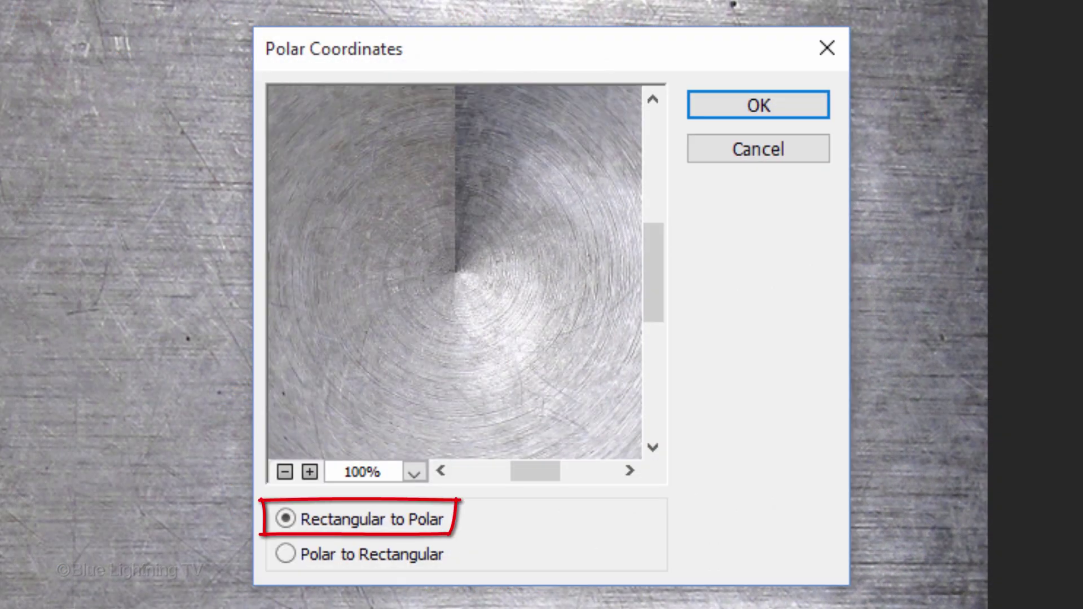
{"action": "left_click", "coordinate": [741, 108]}
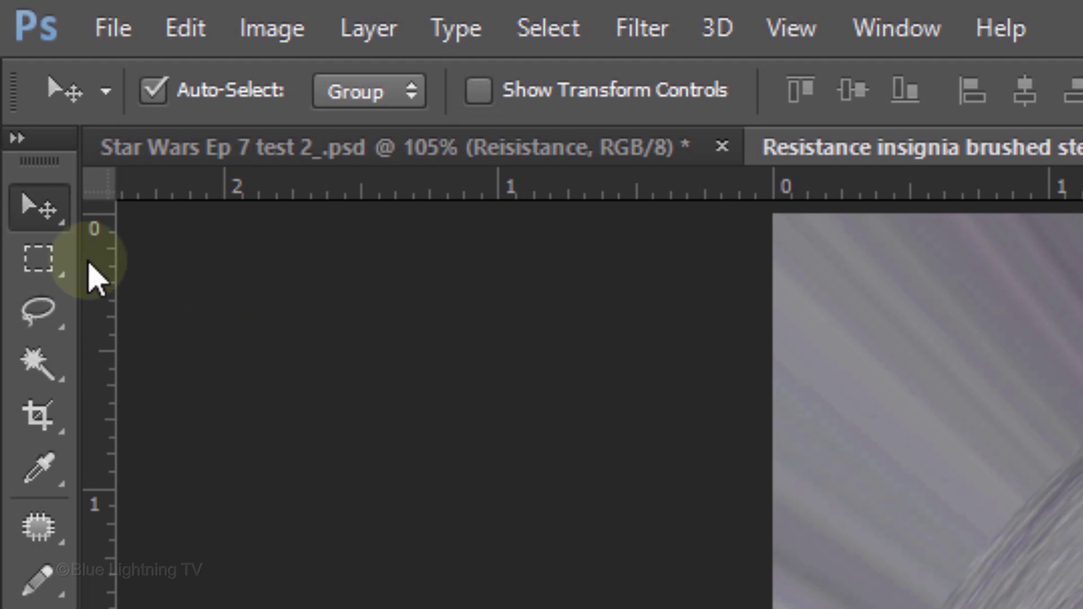
- Select a rectangle about 0.35 by 3.5 in around the steel's vertical seam, fill it using Content-Aware, and deselect
{"action": "left_click_drag", "start_coordinate": [41, 261], "coordinate": [180, 262]}
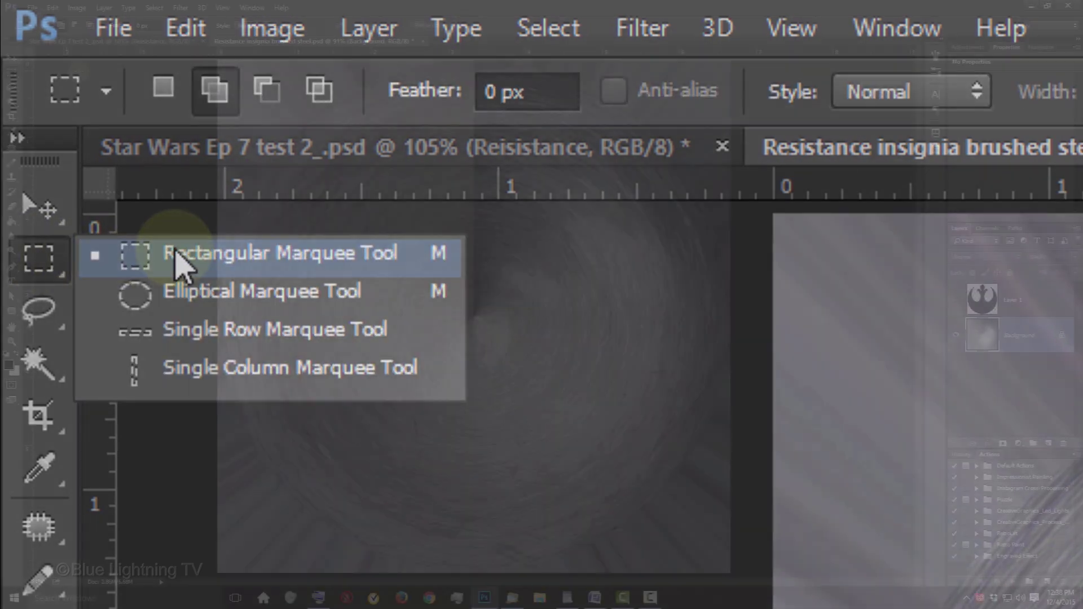
{"action": "left_click", "coordinate": [179, 262]}
{"action": "left_click_drag", "start_coordinate": [461, 66], "coordinate": [488, 332]}
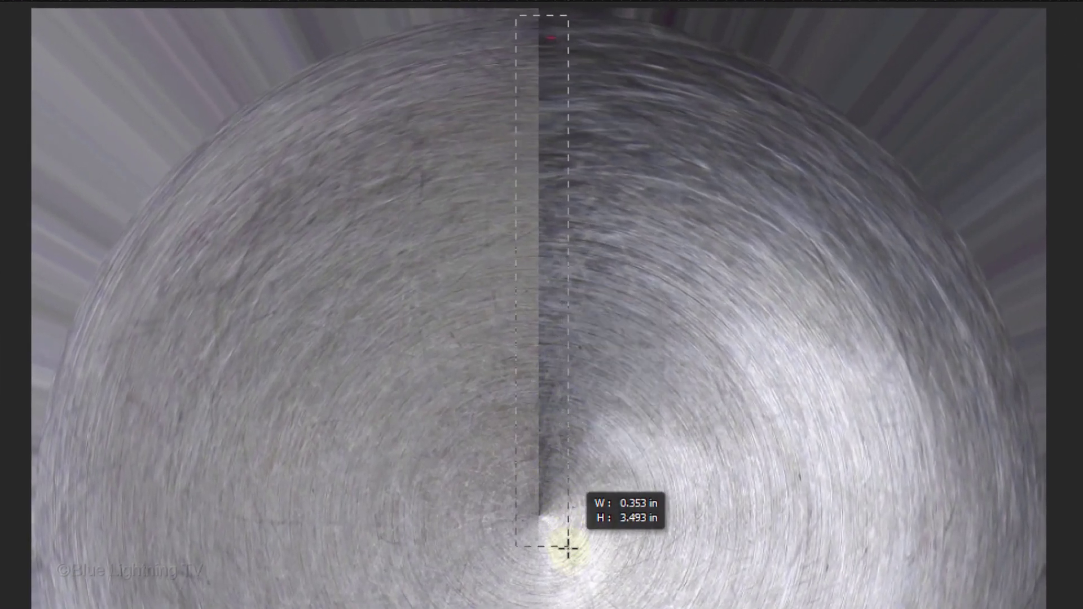
{"action": "left_click_drag", "start_coordinate": [568, 546], "coordinate": [570, 560]}
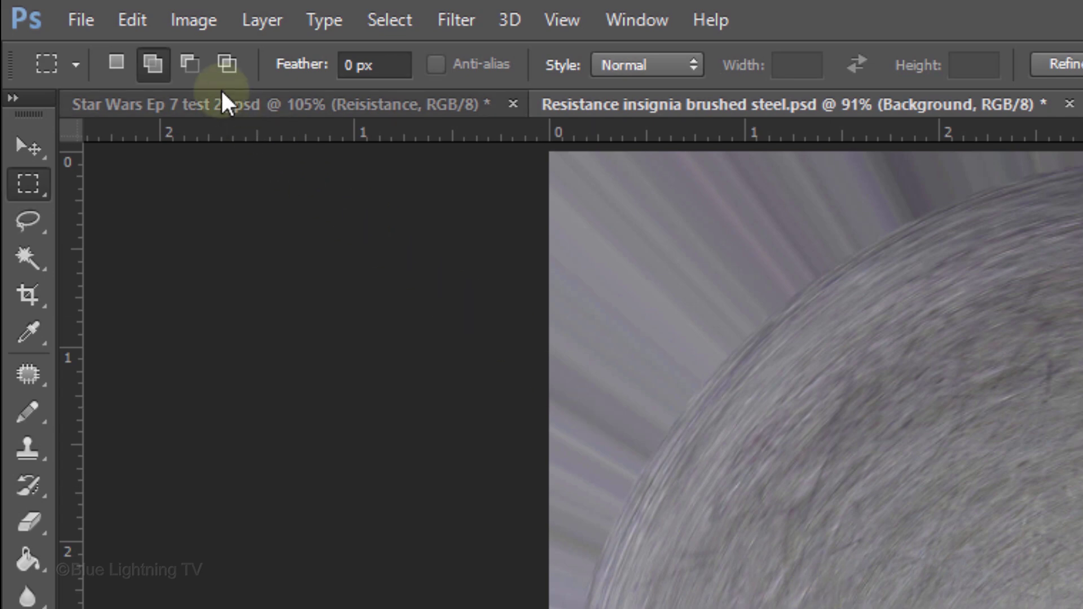
{"action": "left_click", "coordinate": [130, 17]}
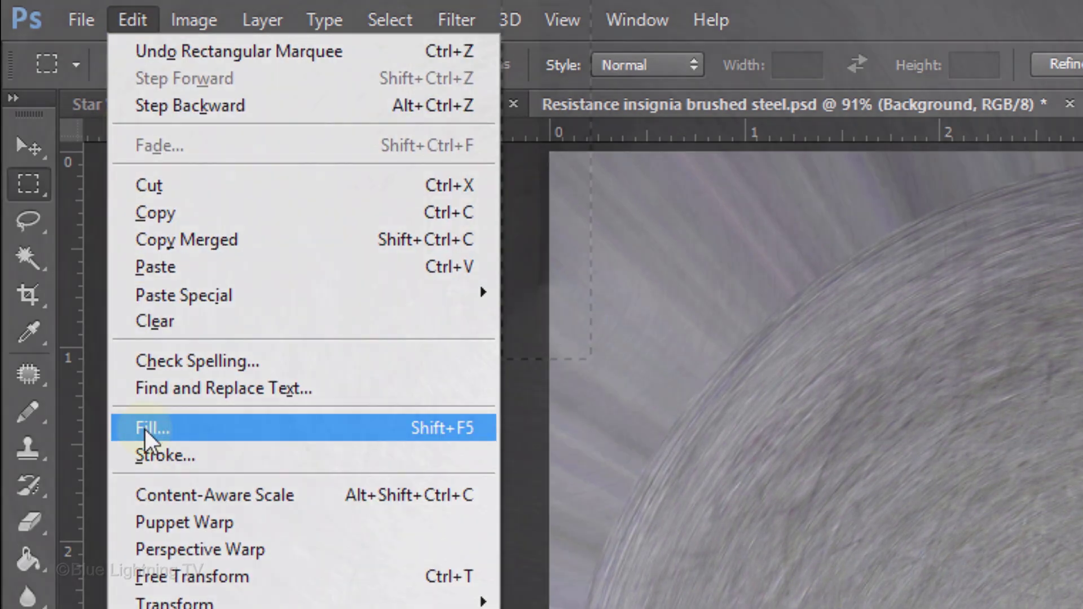
{"action": "left_click", "coordinate": [144, 429]}
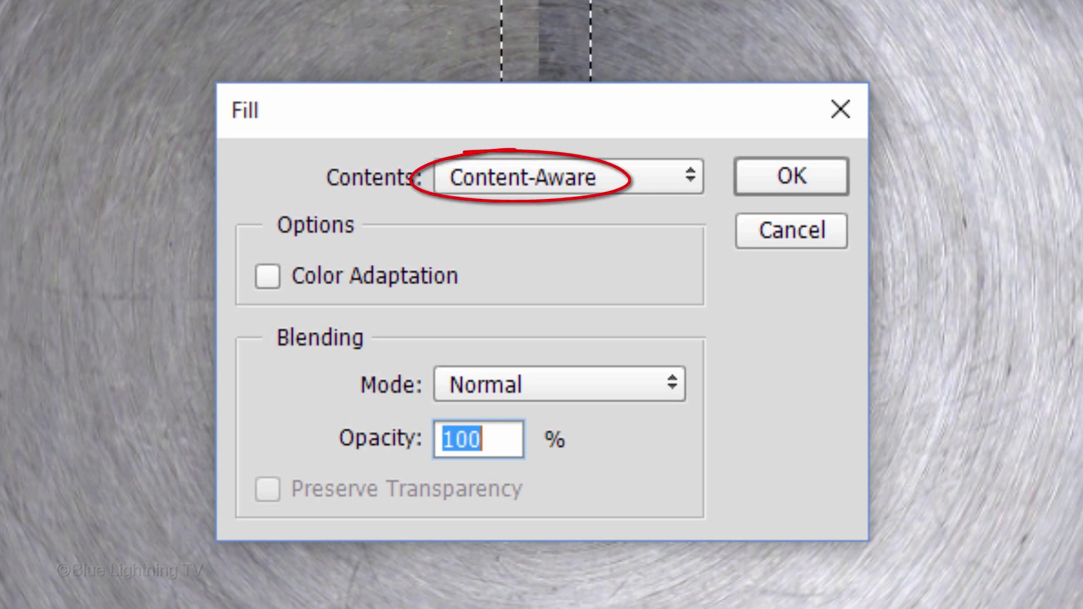
{"action": "left_click", "coordinate": [786, 174]}
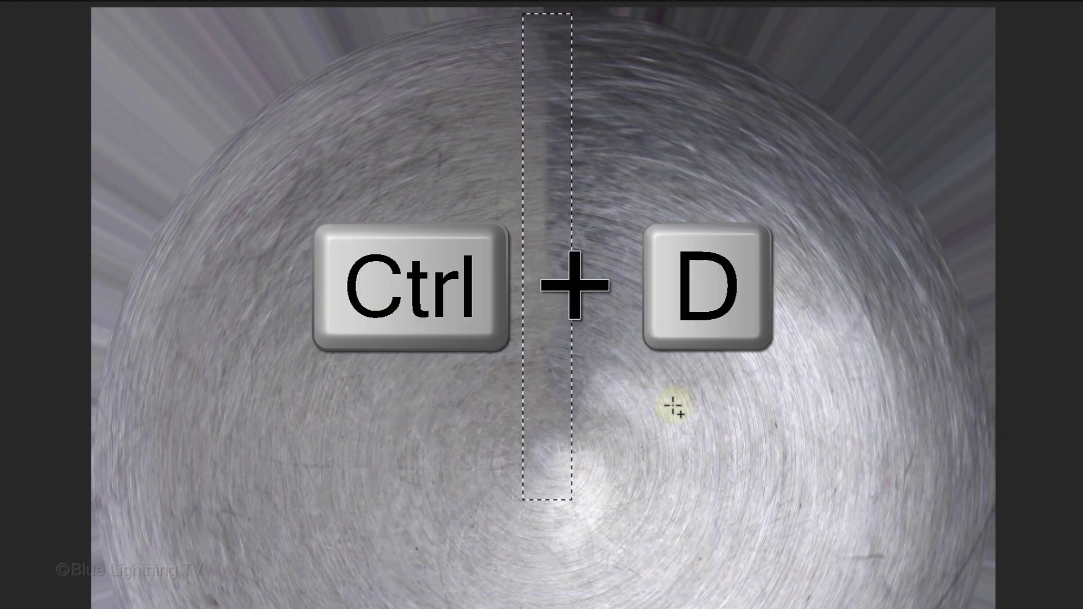
{"action": "key", "text": "ctrl+d"}
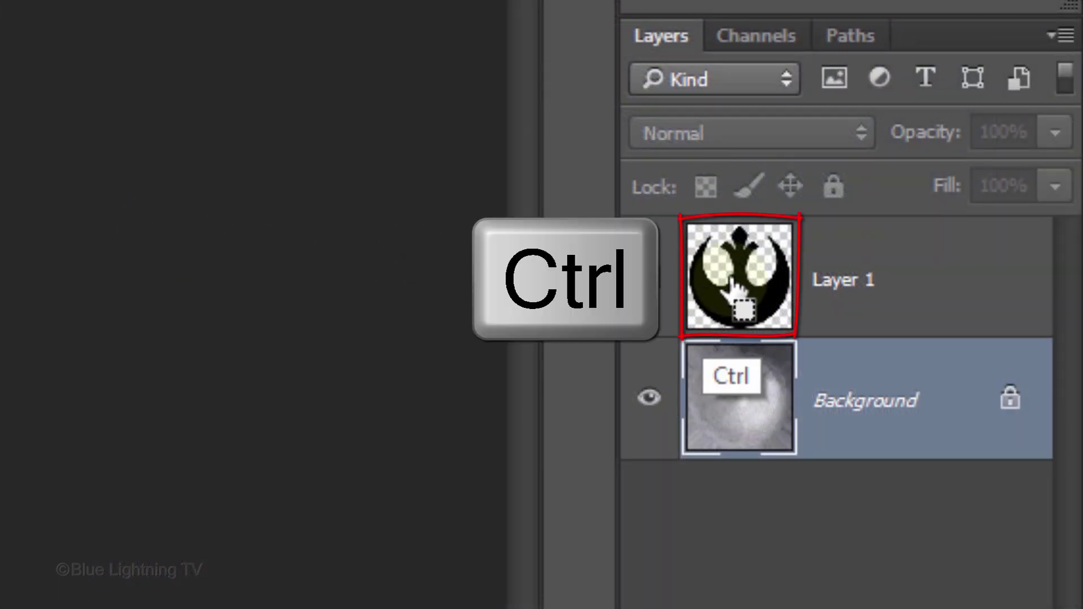
- Cut the steel to the insignia shape by unlocking its layer and deleting everything outside the outline of Layer 1, ending deselected
{"action": "left_click", "coordinate": [734, 290], "text": "ctrl"}
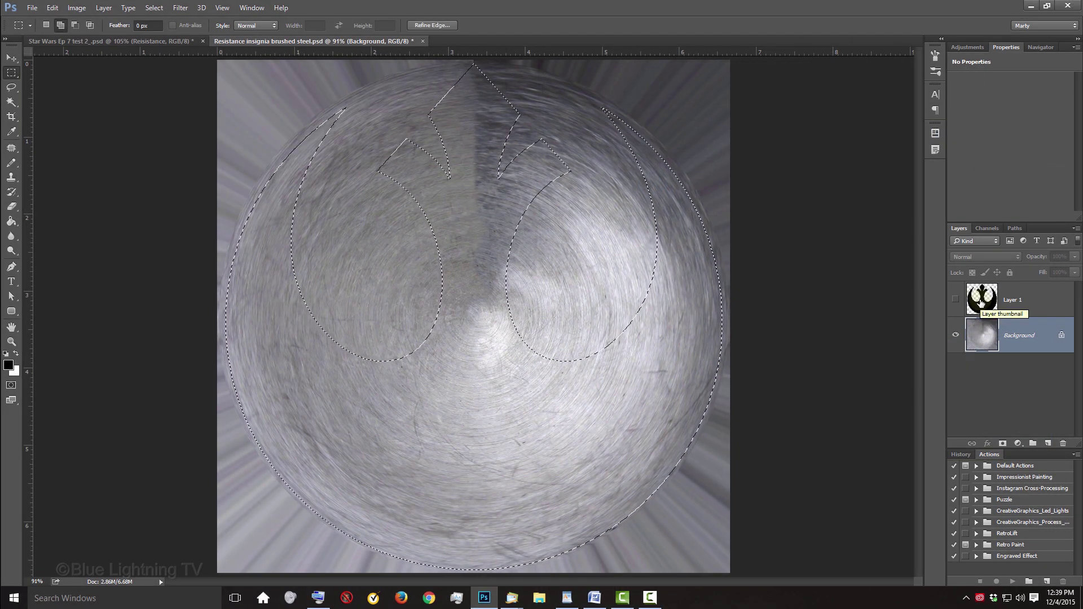
{"action": "key", "text": "ctrl+shift+i"}
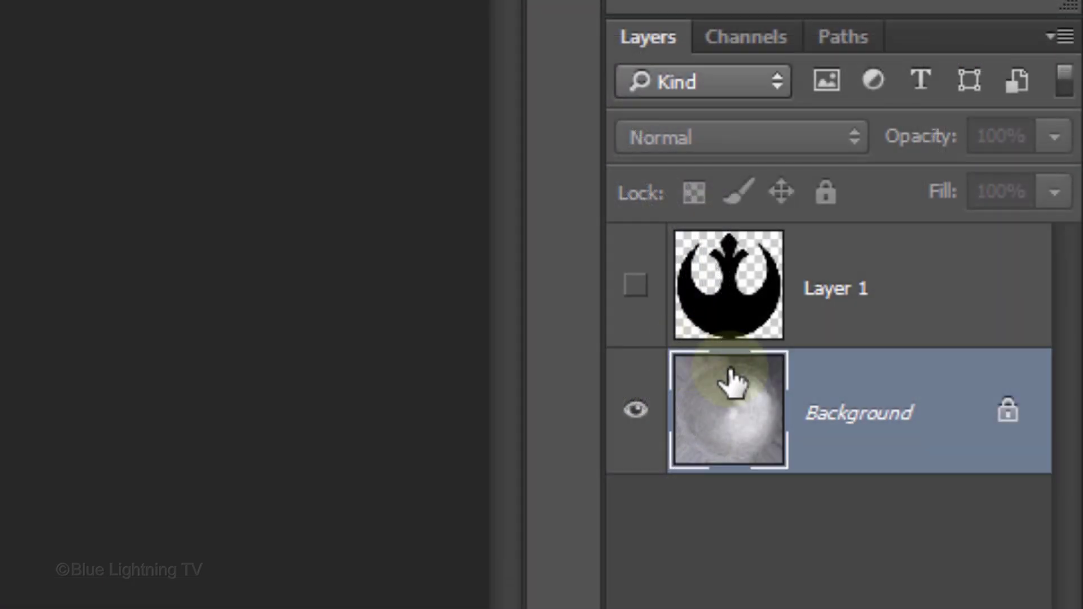
{"action": "left_click", "coordinate": [1007, 412]}
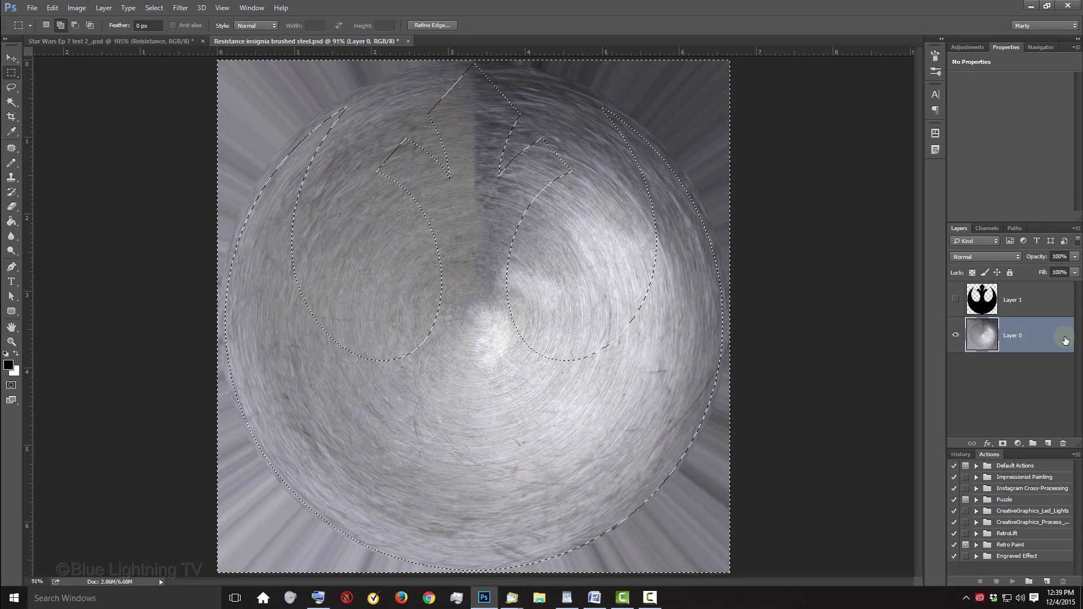
{"action": "key", "text": "Delete"}
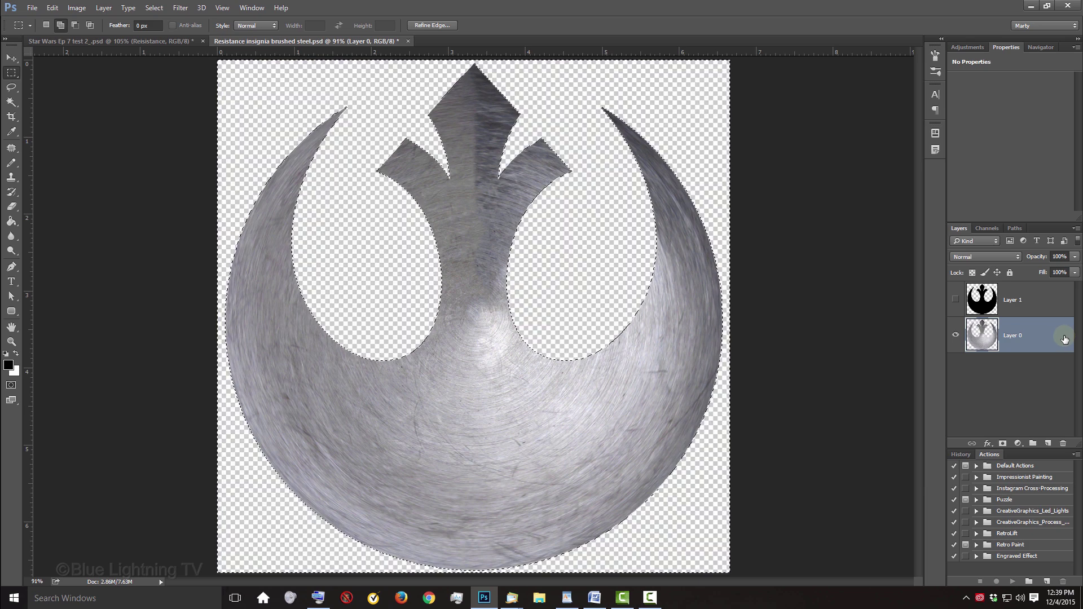
{"action": "key", "text": "ctrl+d"}
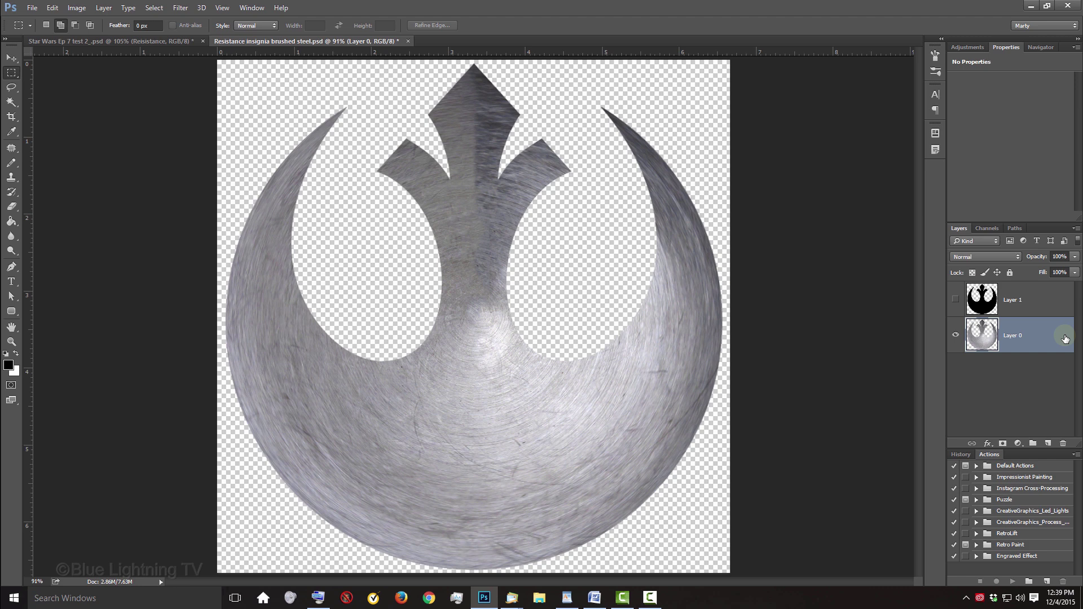
- Adjust the steel insignia's Levels with input shadows at 48 and input highlights at 230
{"action": "key", "text": "ctrl+l"}
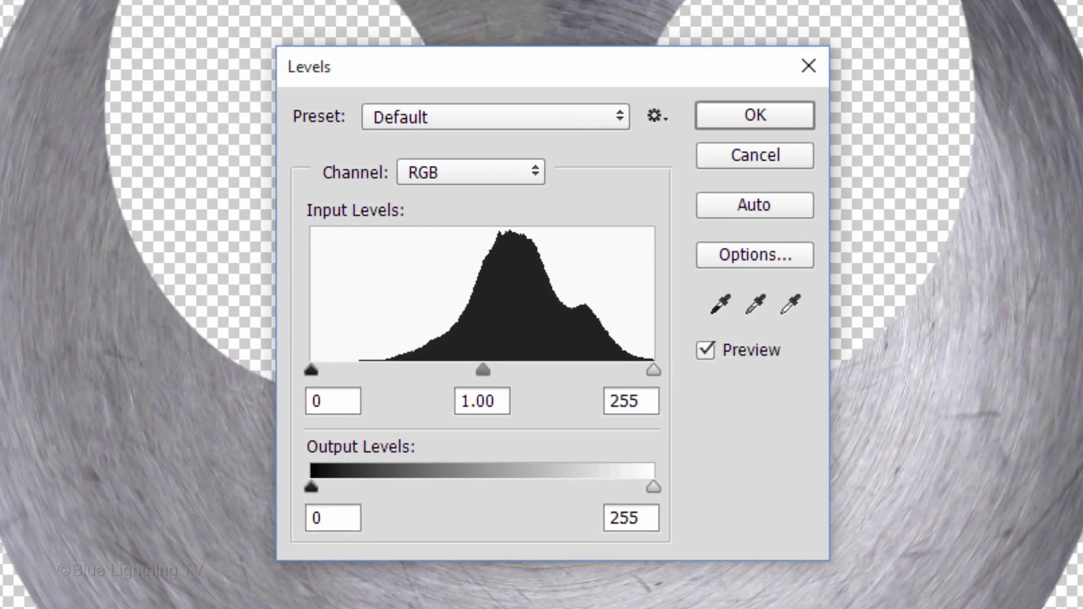
{"action": "left_click", "coordinate": [351, 401]}
{"action": "double_click", "coordinate": [314, 401]}
{"action": "type", "text": "48"}
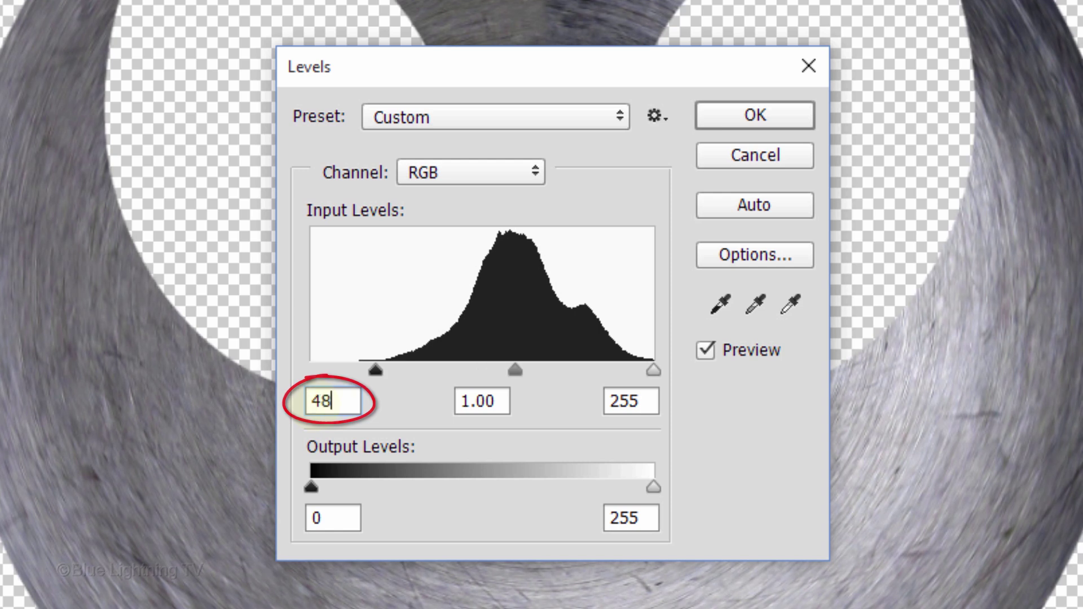
{"action": "double_click", "coordinate": [653, 399]}
{"action": "type", "text": "230"}
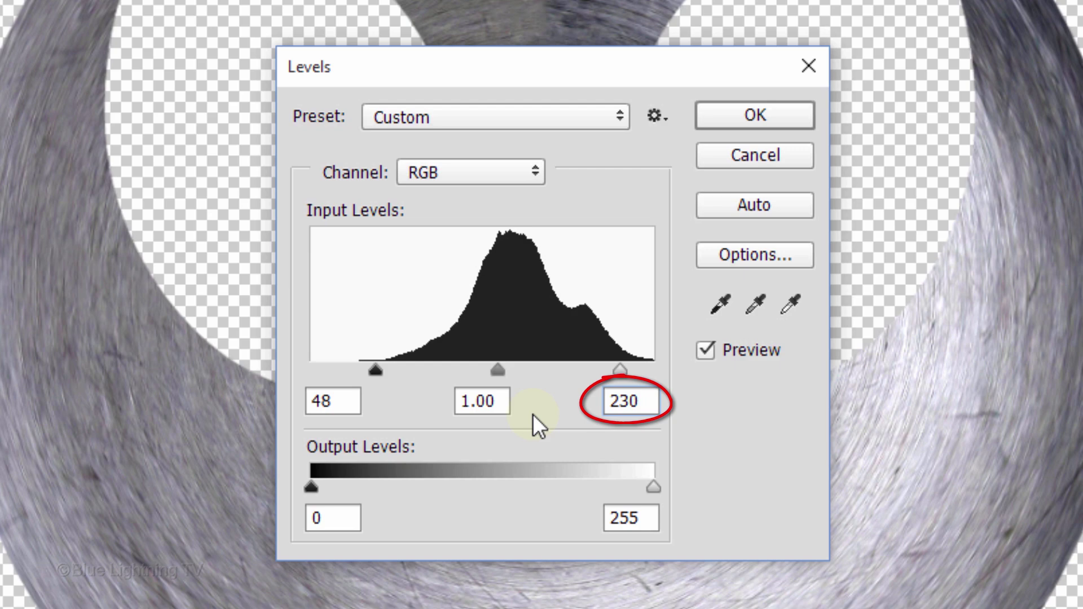
{"action": "left_click", "coordinate": [769, 116]}
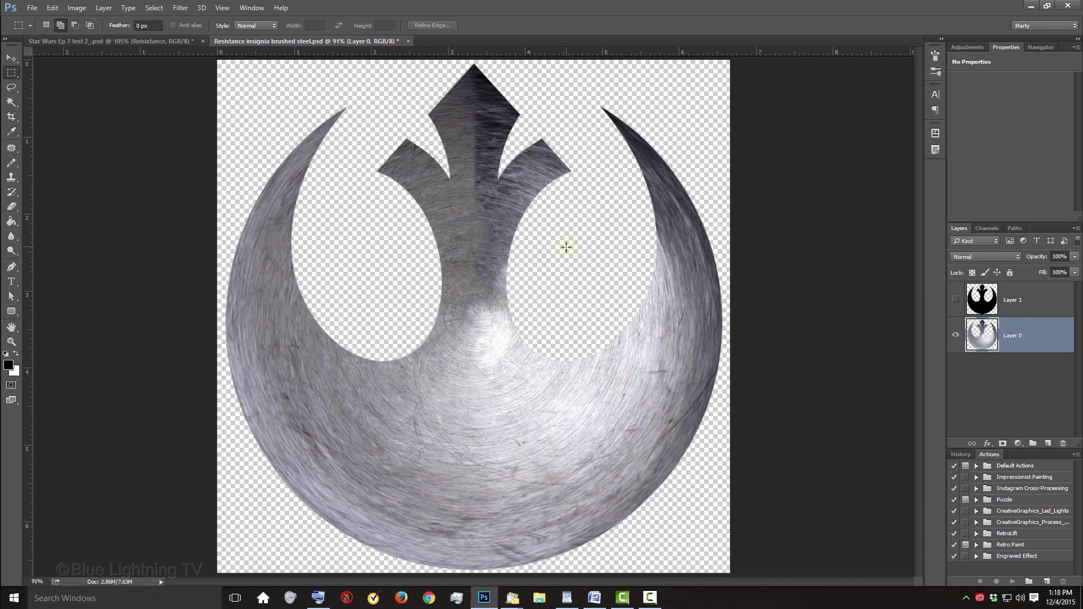
- Start a new document with a width of 672 pixels and a height of 870 pixels
{"action": "key", "text": "ctrl+n"}
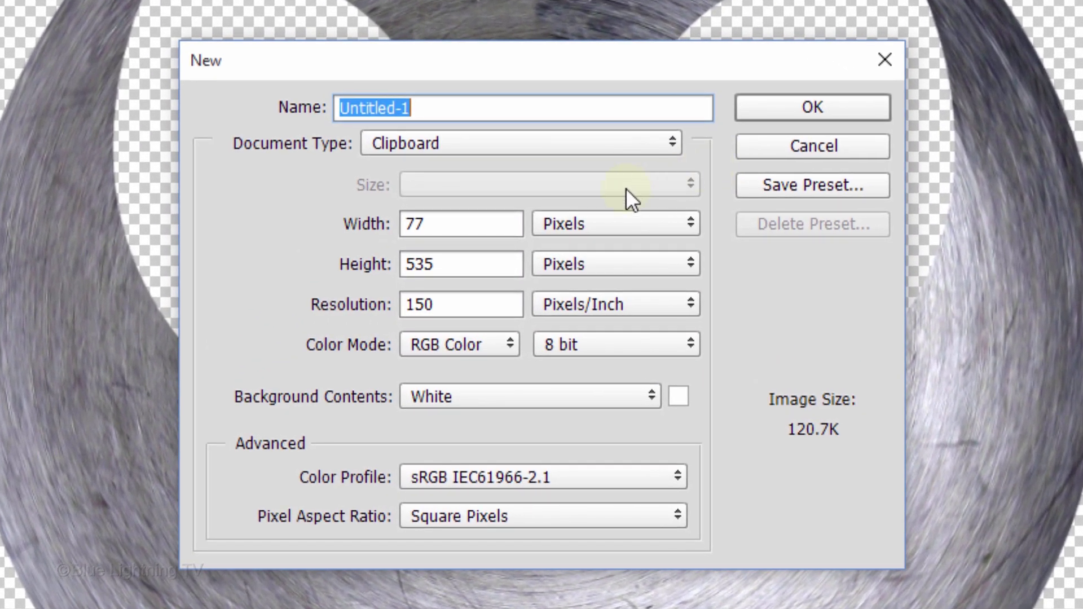
{"action": "double_click", "coordinate": [480, 229]}
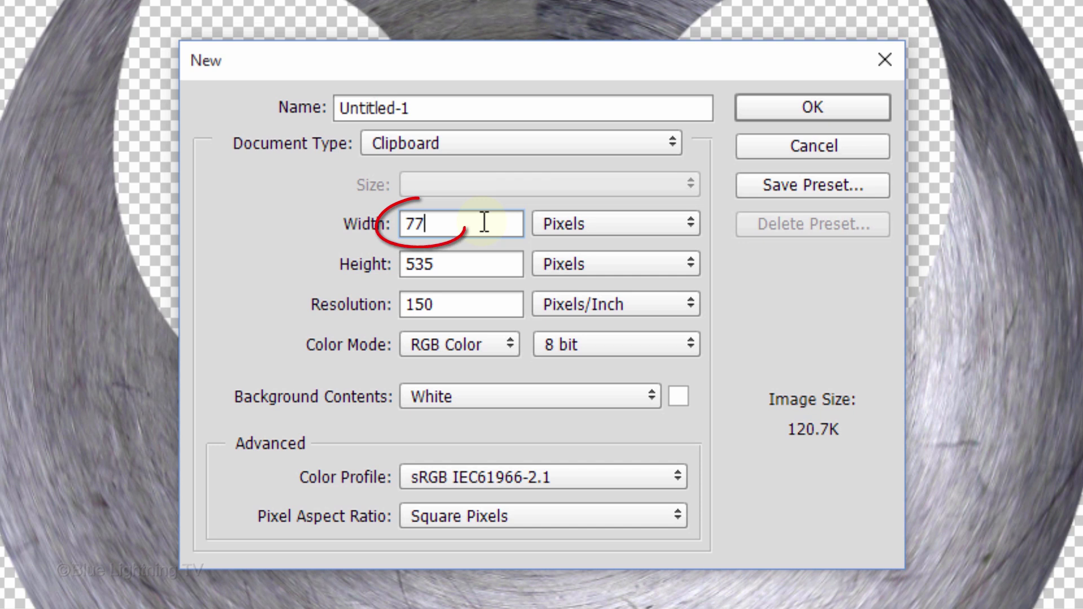
{"action": "type", "text": "672"}
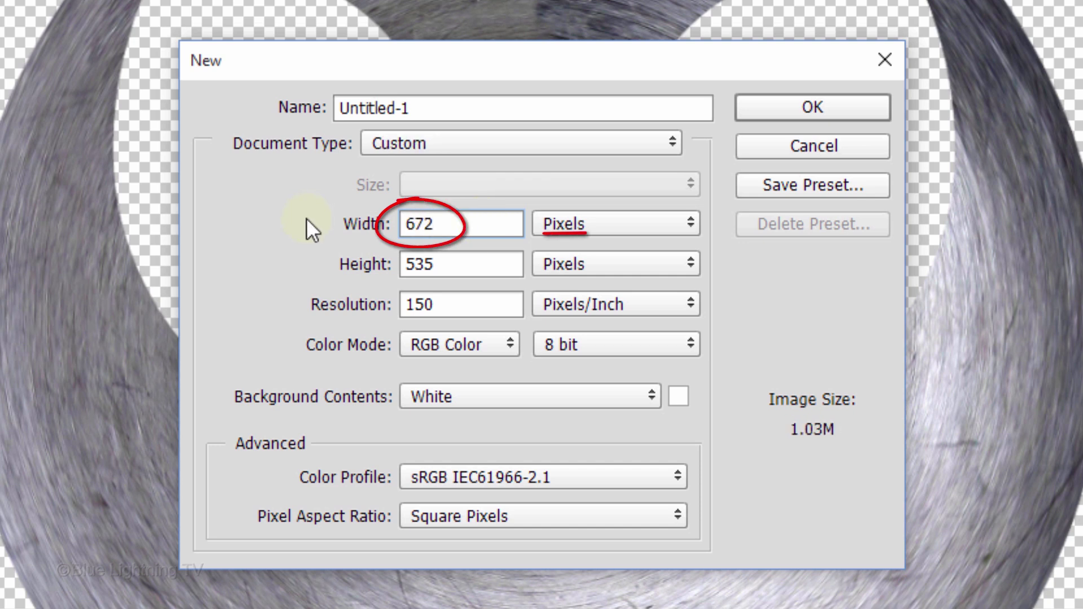
{"action": "left_click", "coordinate": [456, 264]}
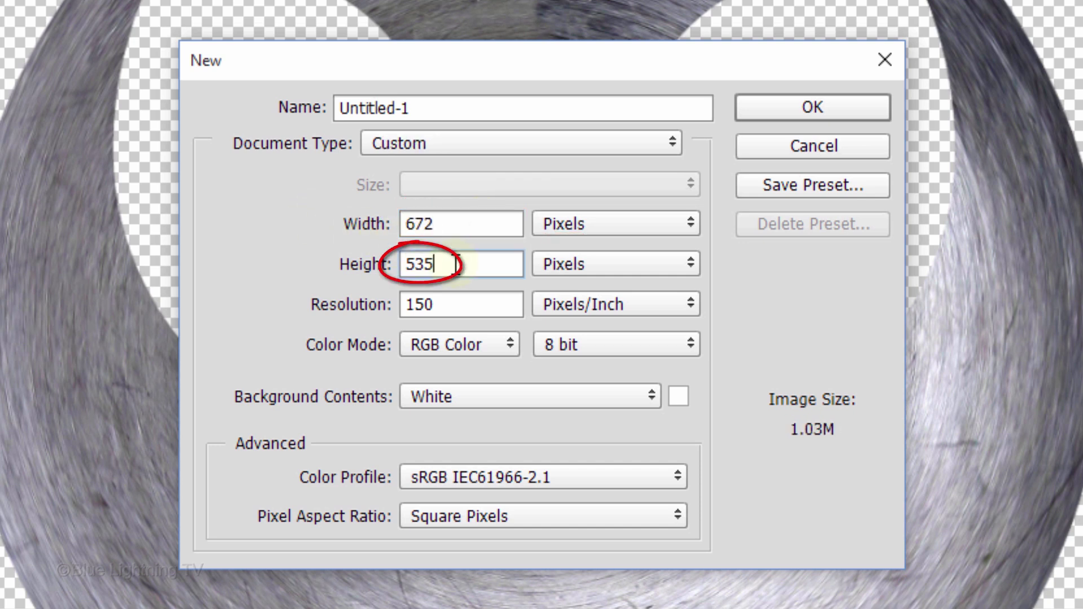
{"action": "key", "text": "BackSpace"}
{"action": "key", "text": "BackSpace"}
{"action": "key", "text": "BackSpace"}
{"action": "type", "text": "870"}
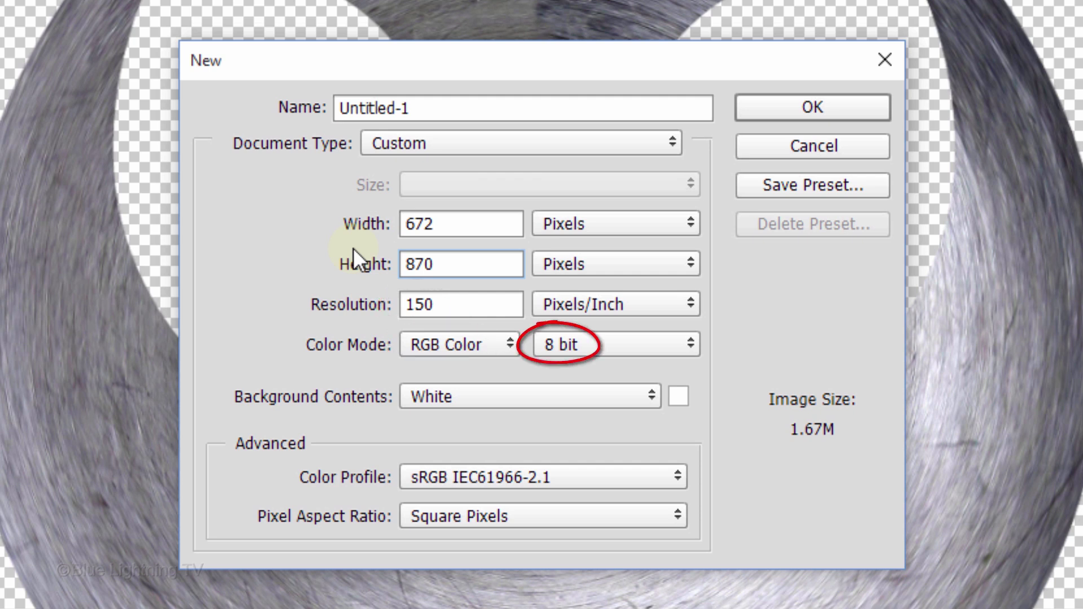
- Set the new document's background color to black (000000) and create the document
{"action": "left_click", "coordinate": [676, 400]}
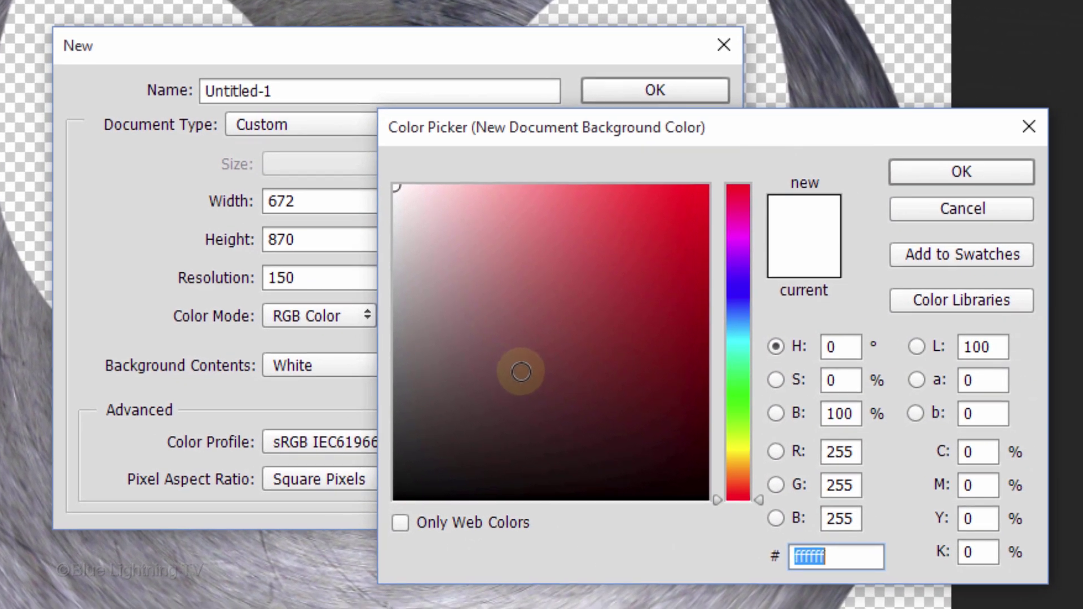
{"action": "left_click_drag", "start_coordinate": [572, 507], "coordinate": [502, 567]}
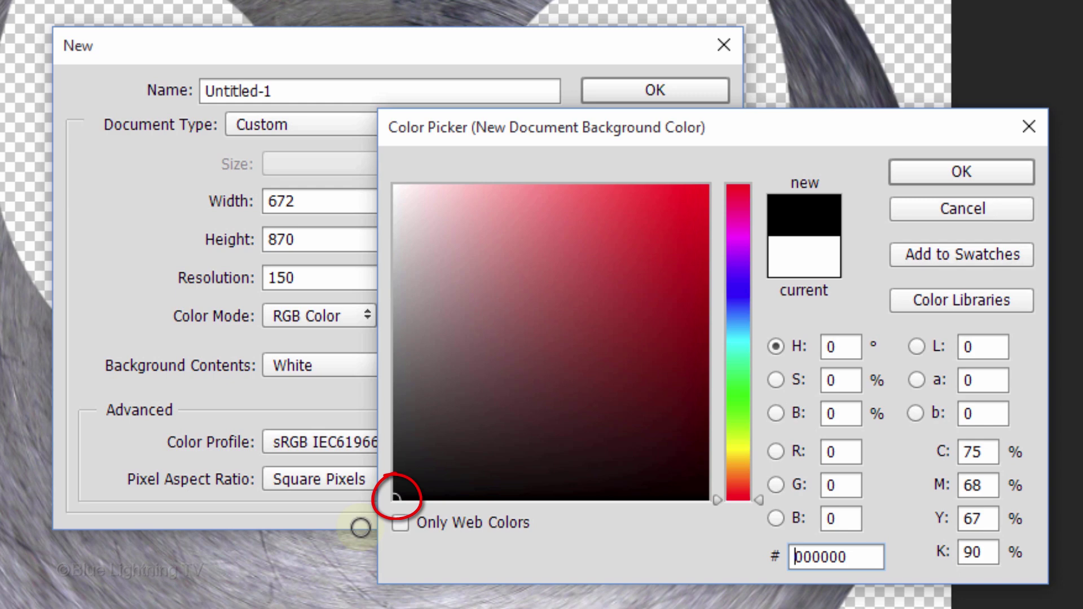
{"action": "left_click", "coordinate": [973, 168]}
{"action": "left_click", "coordinate": [685, 93]}
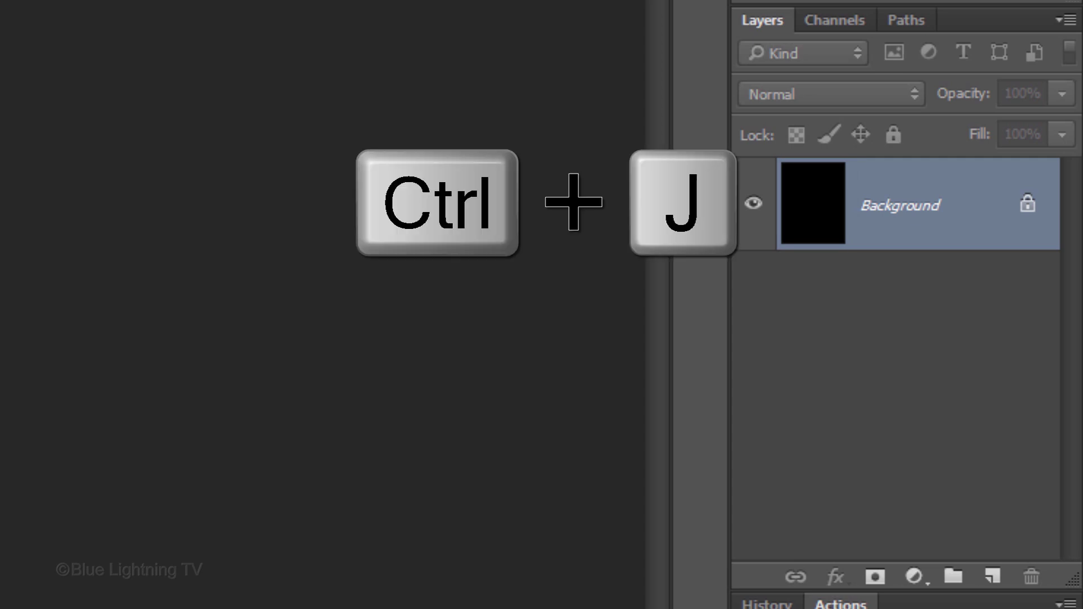
- Make three copies of the black background layer
{"action": "key", "text": "ctrl+j"}
{"action": "key", "text": "ctrl+j"}
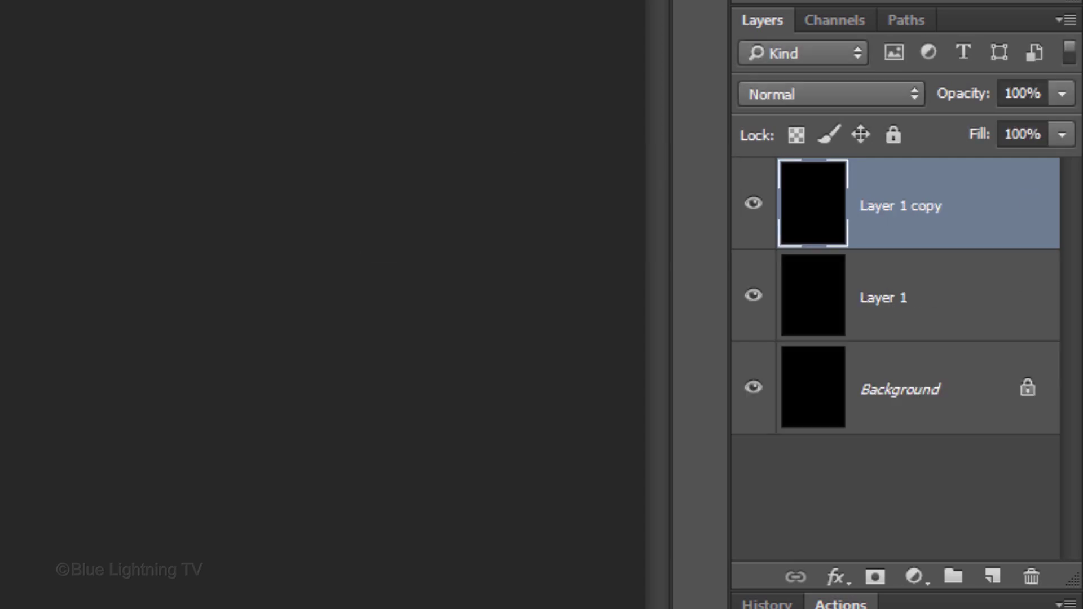
{"action": "key", "text": "ctrl+j"}
- Rename the topmost layer copy "Large stars" and the copy below it "Stars"
{"action": "double_click", "coordinate": [909, 205]}
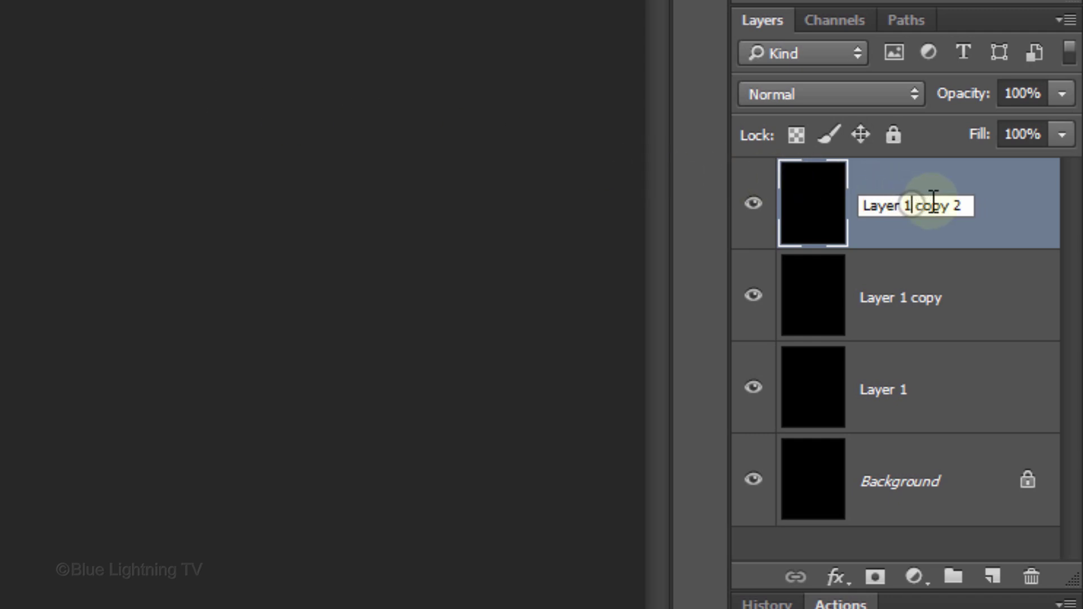
{"action": "type", "text": "Large stars"}
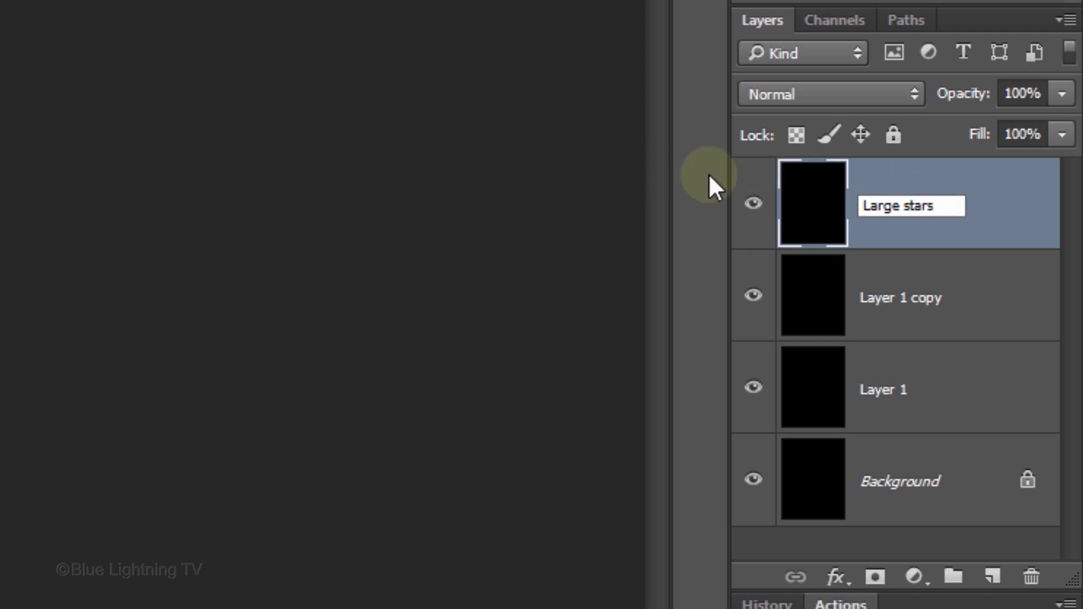
{"action": "key", "text": "Return"}
{"action": "double_click", "coordinate": [900, 297]}
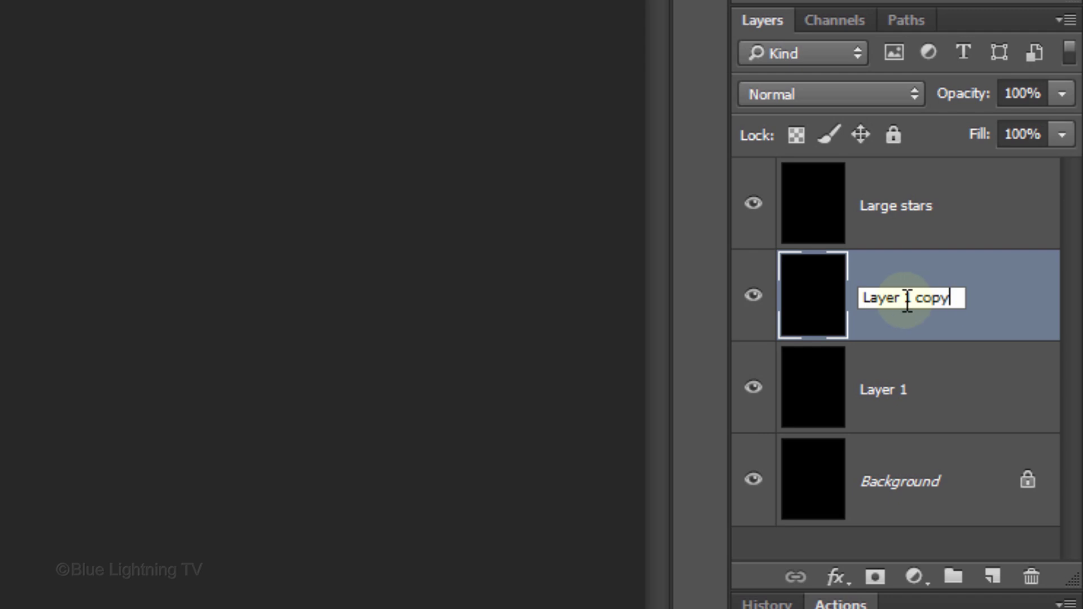
{"action": "type", "text": "Stars"}
{"action": "key", "text": "Return"}
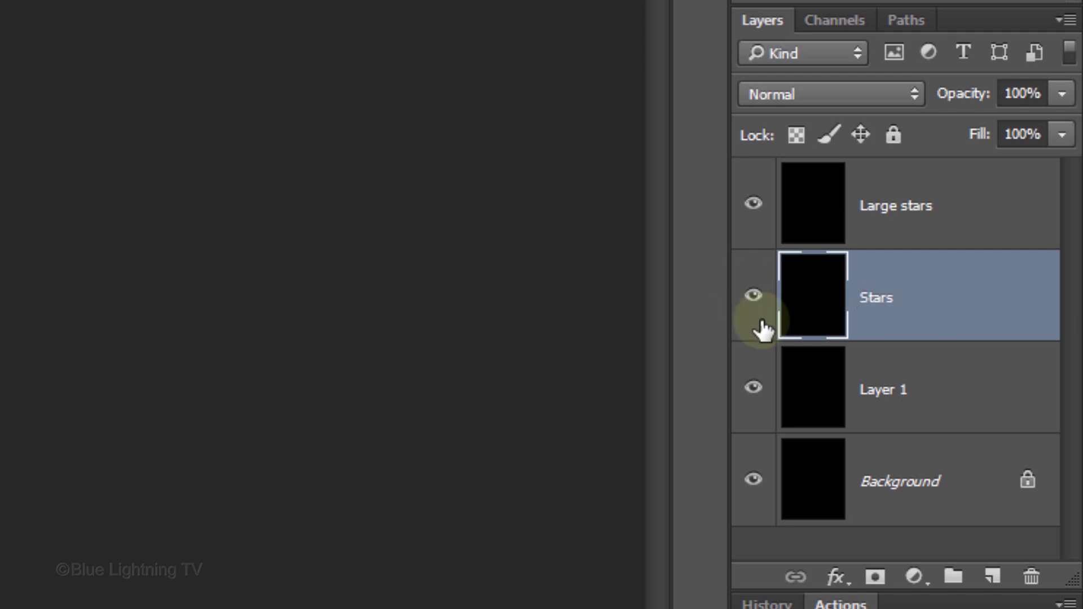
- Rename the layer directly above the background "Border"
{"action": "double_click", "coordinate": [882, 390]}
{"action": "type", "text": "Border"}
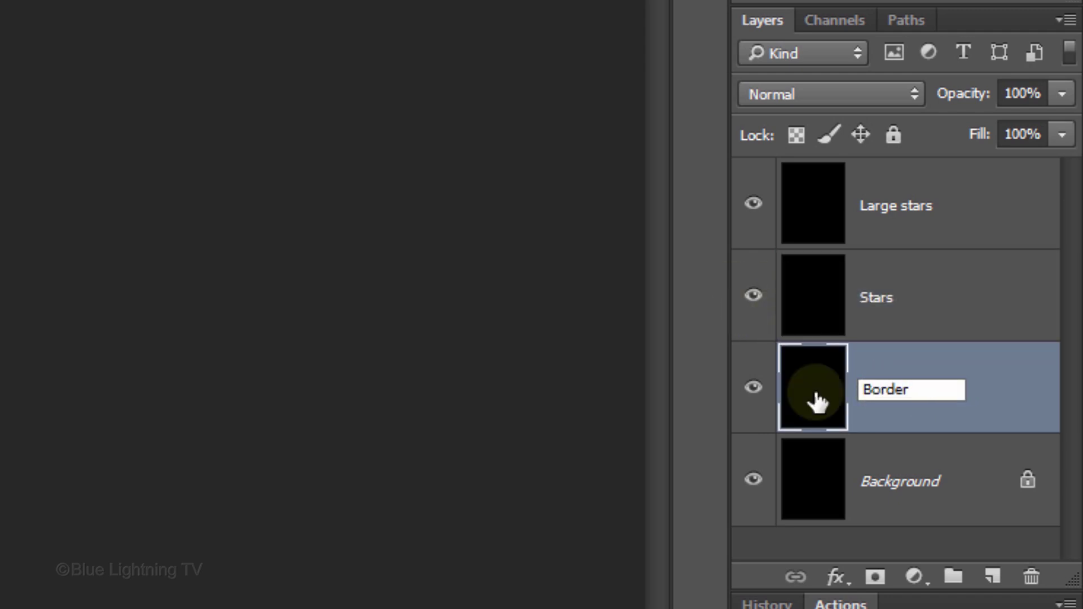
{"action": "key", "text": "Return"}
- Hide the "Large stars" layer and add 30% Gaussian, monochromatic noise to the "Stars" layer
{"action": "left_click", "coordinate": [754, 206]}
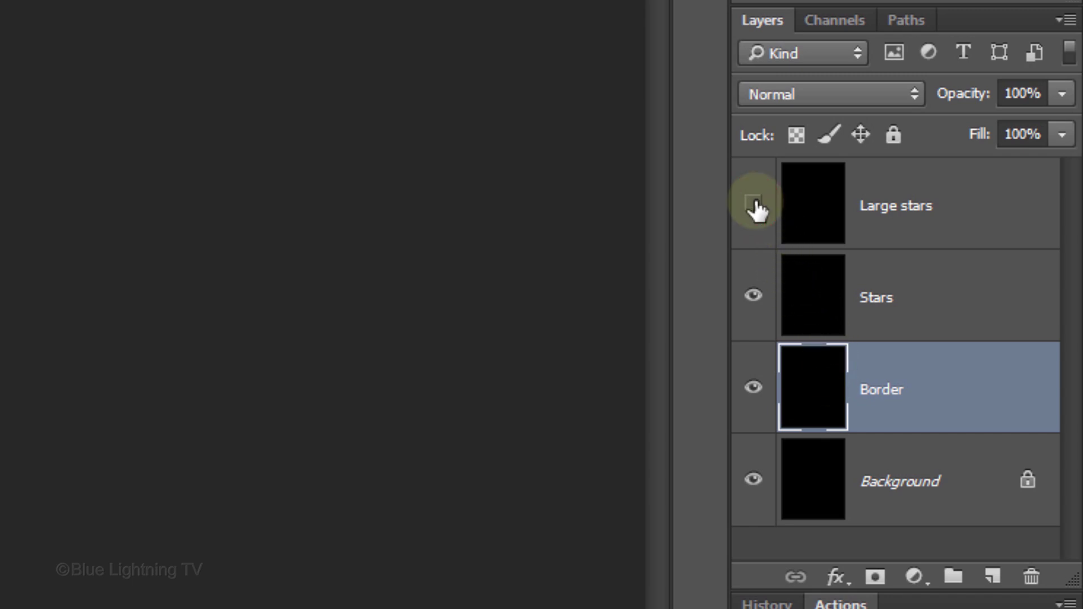
{"action": "left_click", "coordinate": [817, 305]}
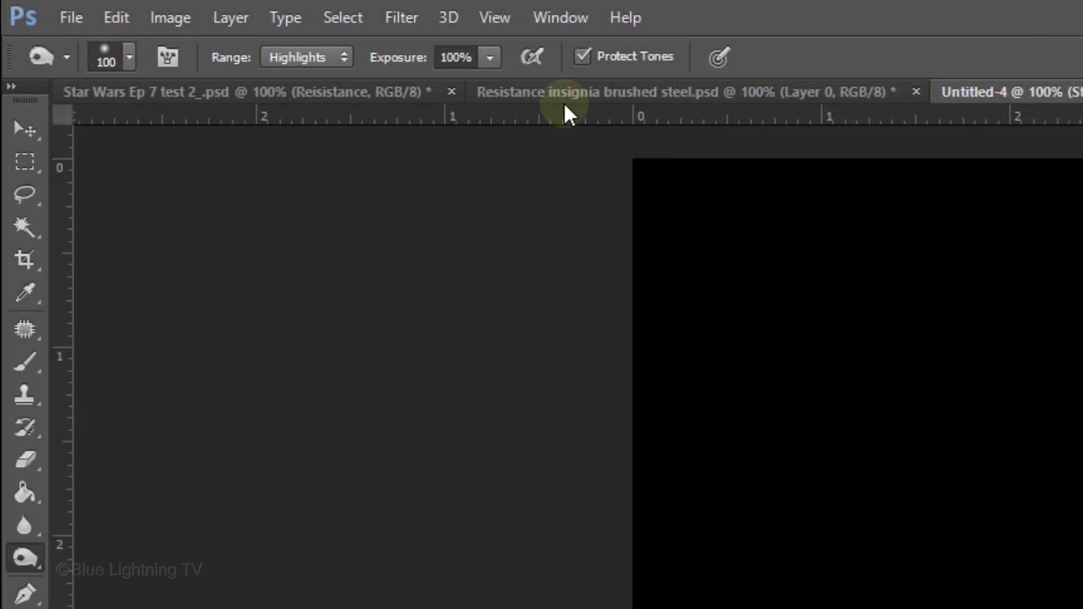
{"action": "left_click", "coordinate": [403, 18]}
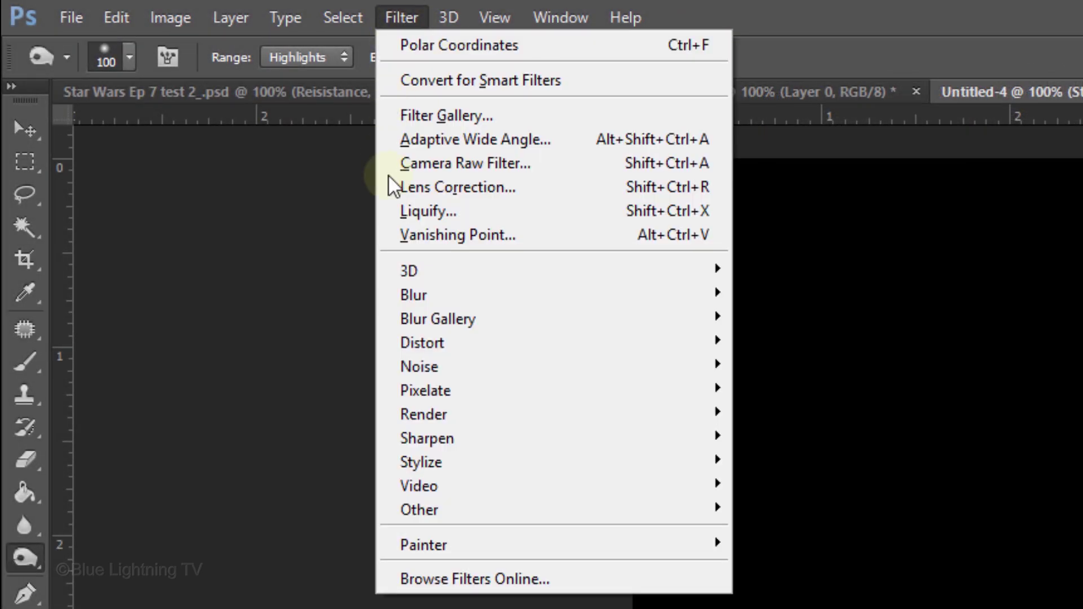
{"action": "mouse_move", "coordinate": [407, 366]}
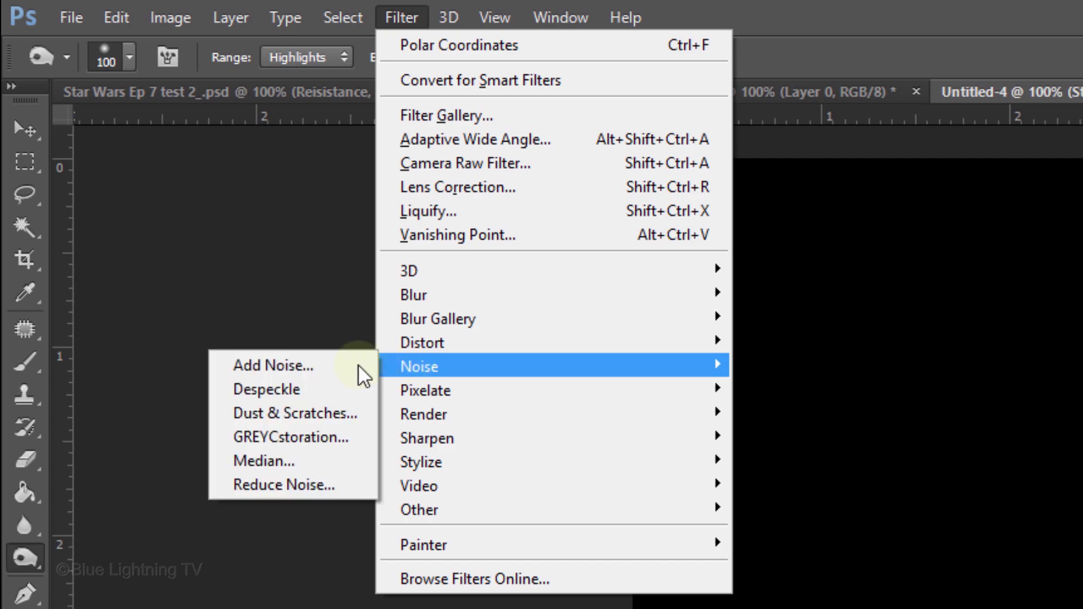
{"action": "left_click", "coordinate": [313, 363]}
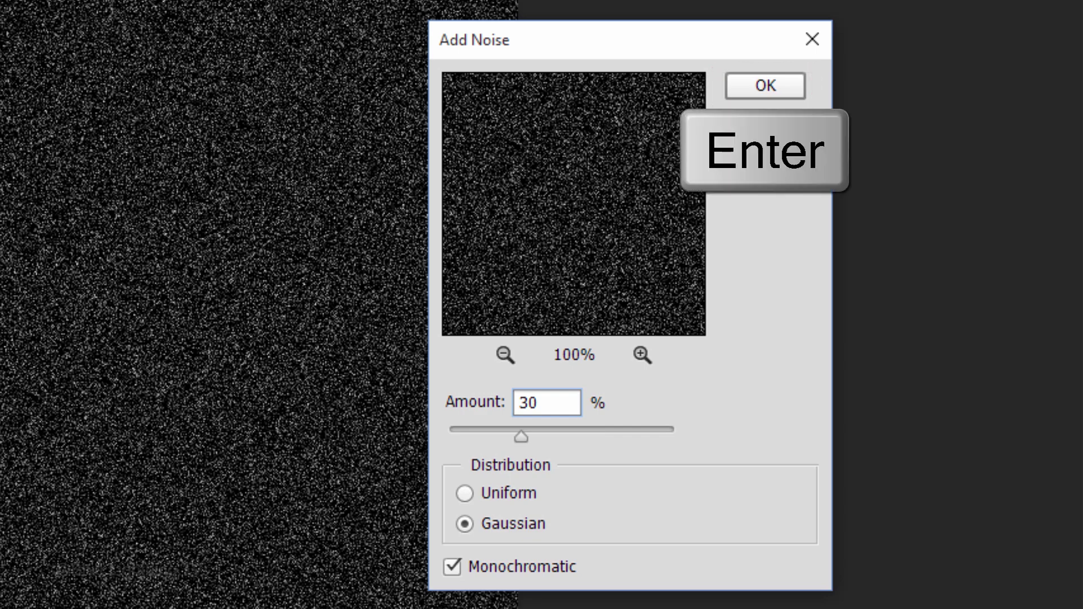
{"action": "key", "text": "Return"}
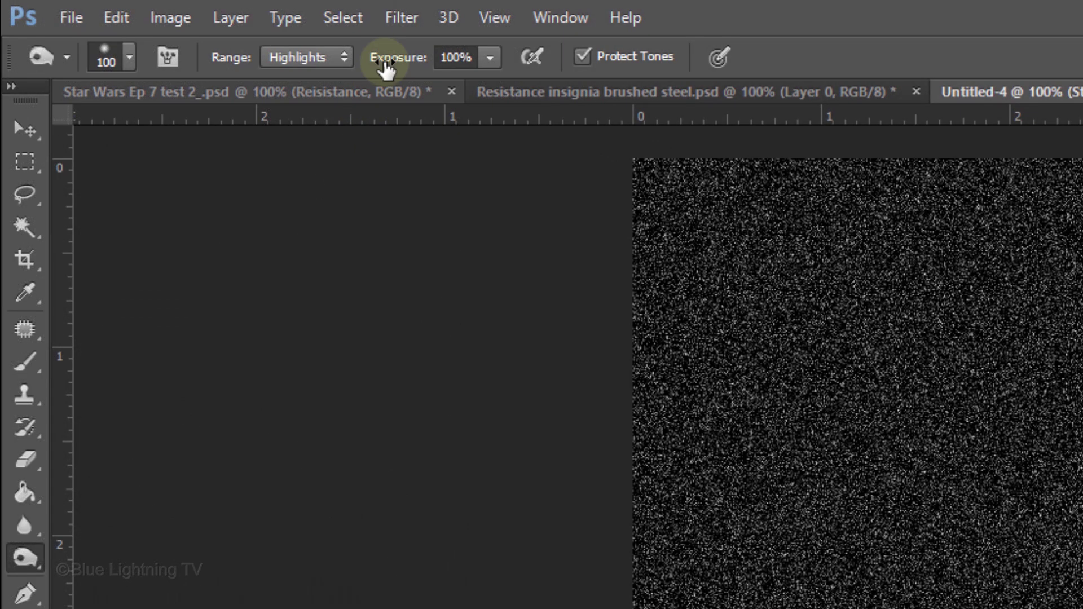
- Apply a Gaussian Blur with a 0.3-pixel radius to the noise on the "Stars" layer
{"action": "left_click", "coordinate": [402, 17]}
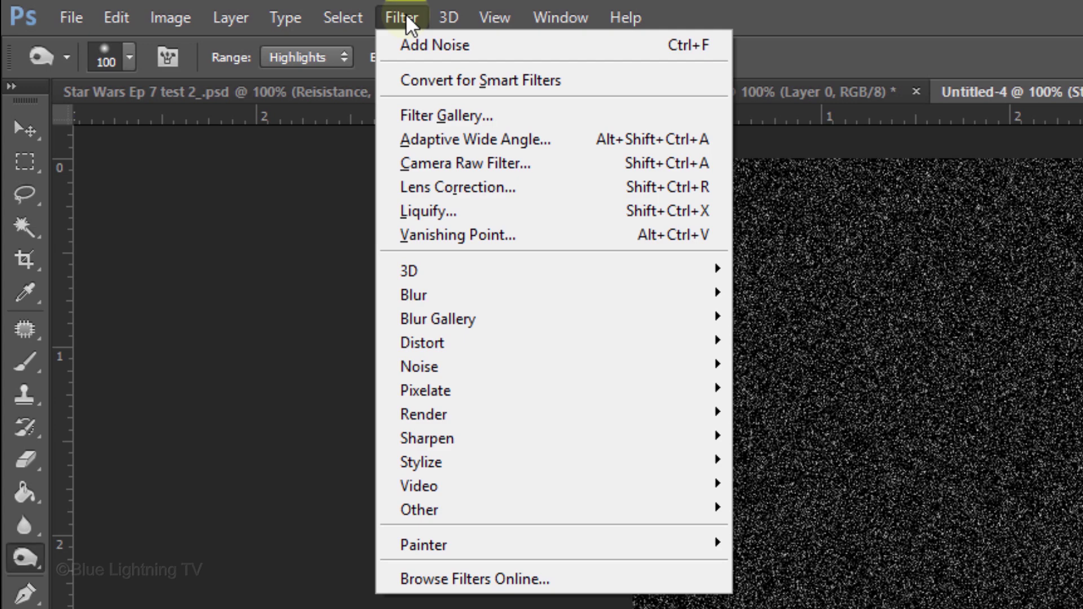
{"action": "mouse_move", "coordinate": [409, 292]}
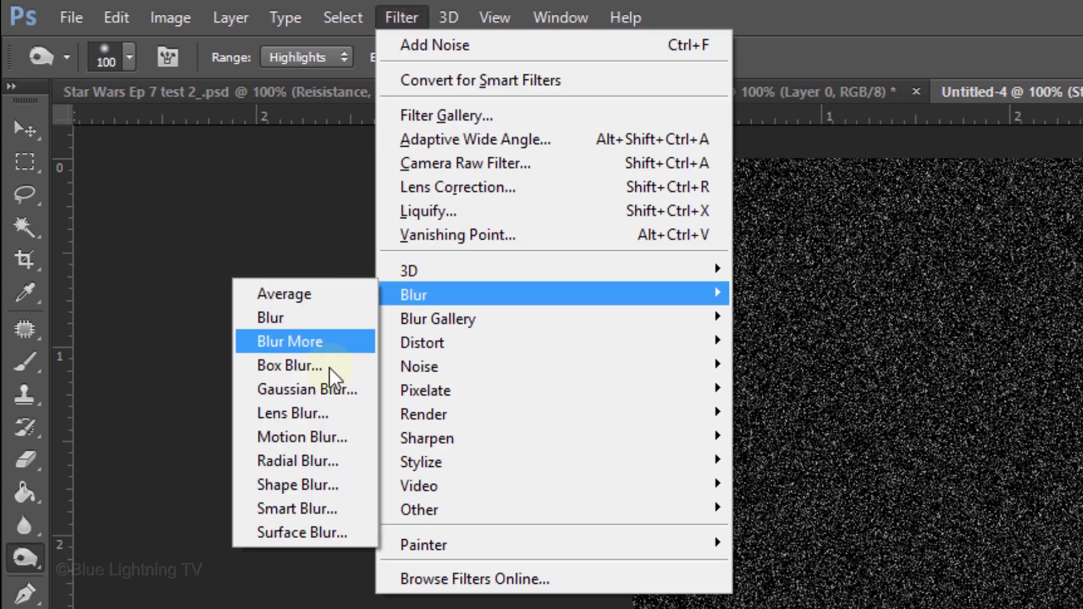
{"action": "left_click", "coordinate": [333, 387]}
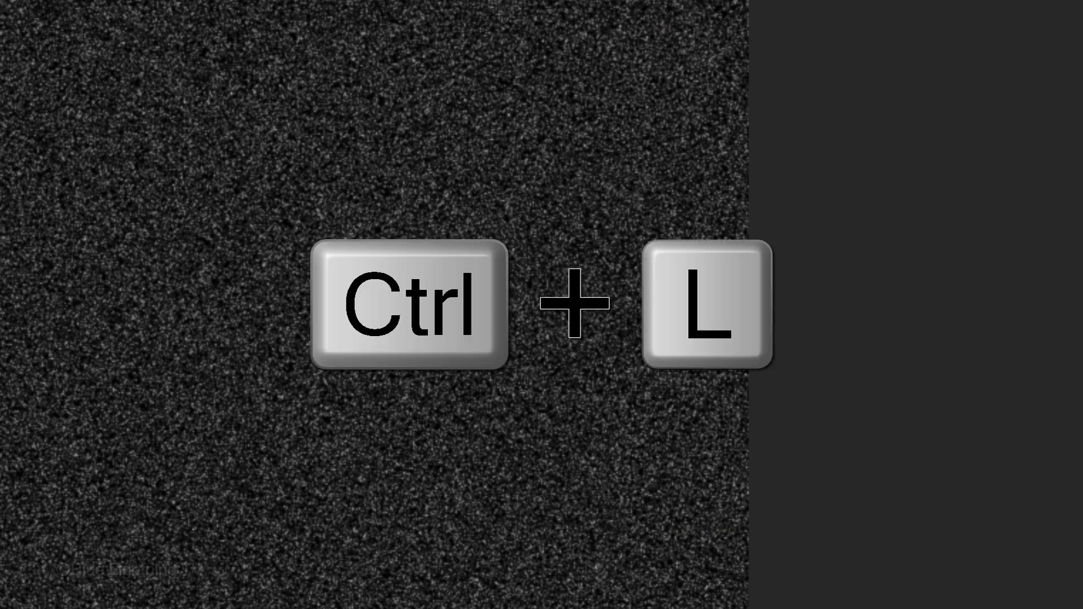
- Adjust the Levels of the "Stars" layer with a black input of 100 and a white input of 200
{"action": "key", "text": "ctrl+l"}
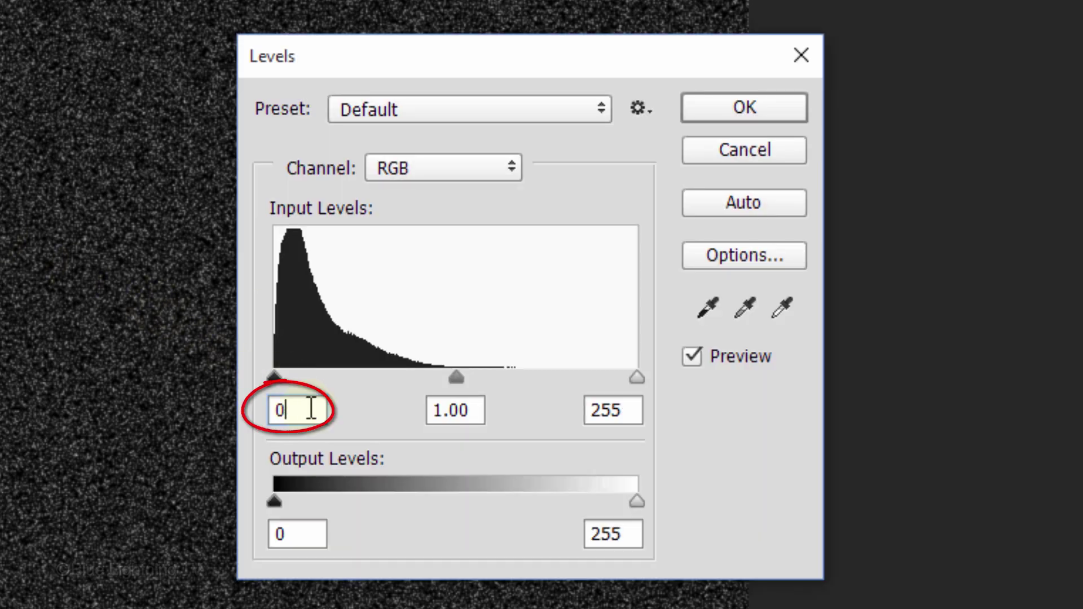
{"action": "key", "text": "BackSpace"}
{"action": "type", "text": "100"}
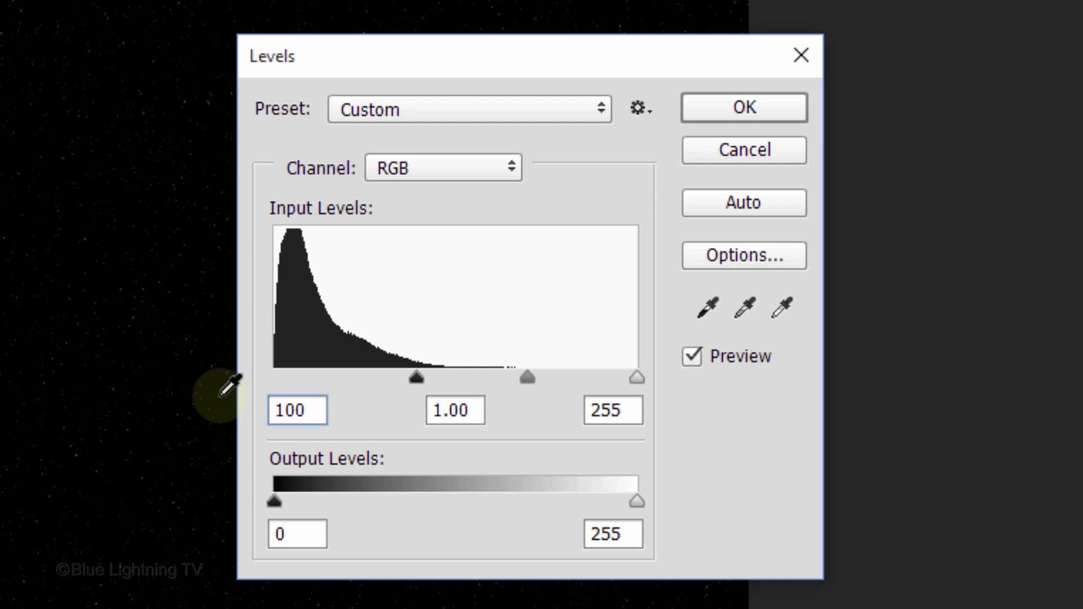
{"action": "double_click", "coordinate": [640, 411]}
{"action": "type", "text": "200"}
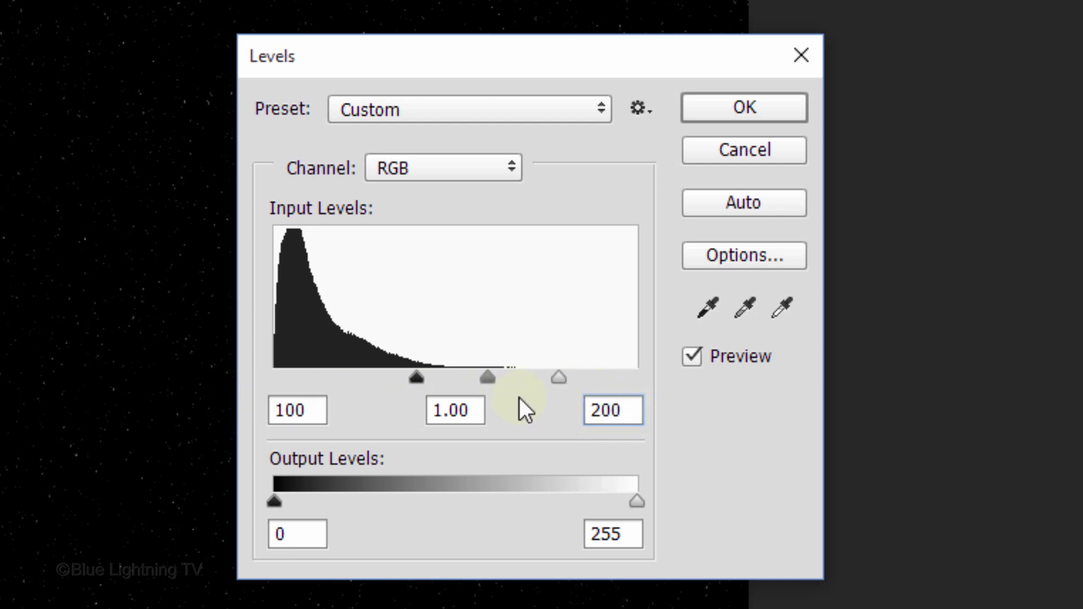
{"action": "left_click", "coordinate": [727, 119]}
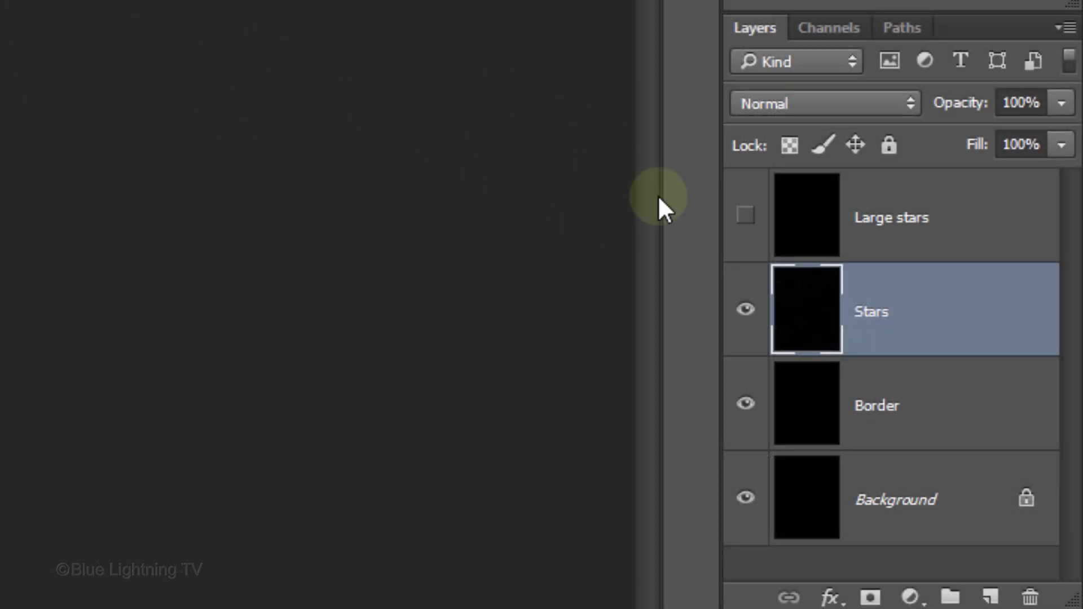
- Show the "Large stars" layer and add 100% Gaussian, monochromatic noise to it
{"action": "left_click", "coordinate": [745, 216]}
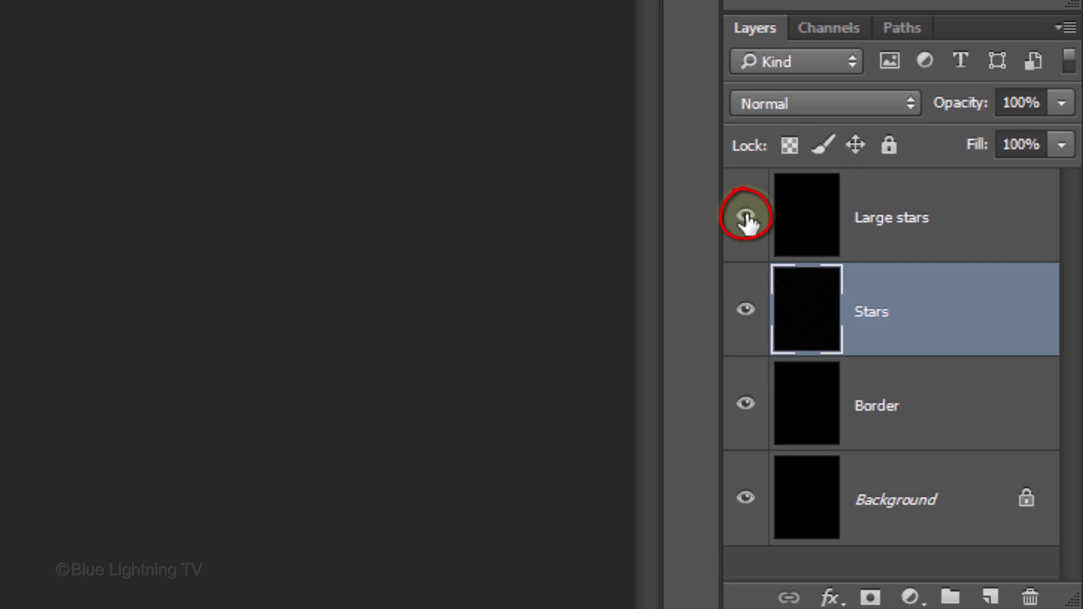
{"action": "left_click", "coordinate": [817, 217]}
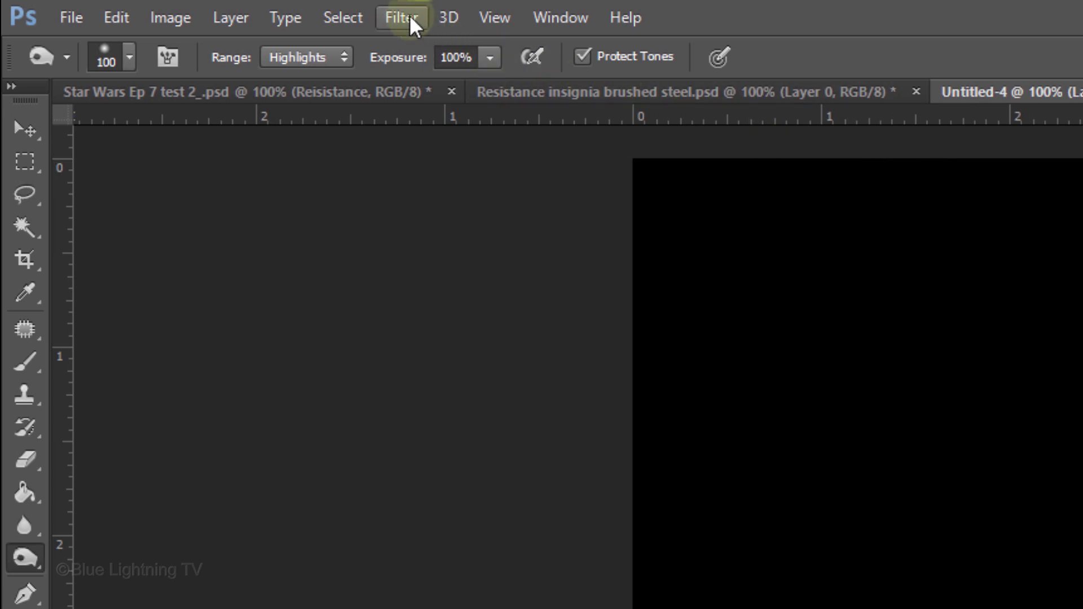
{"action": "left_click", "coordinate": [403, 18]}
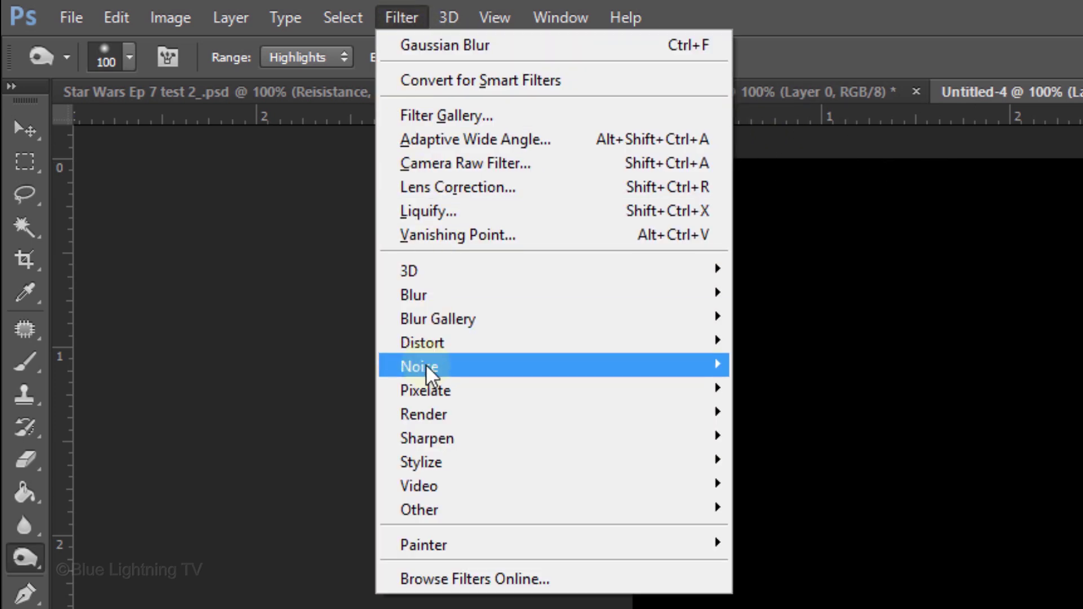
{"action": "mouse_move", "coordinate": [425, 363]}
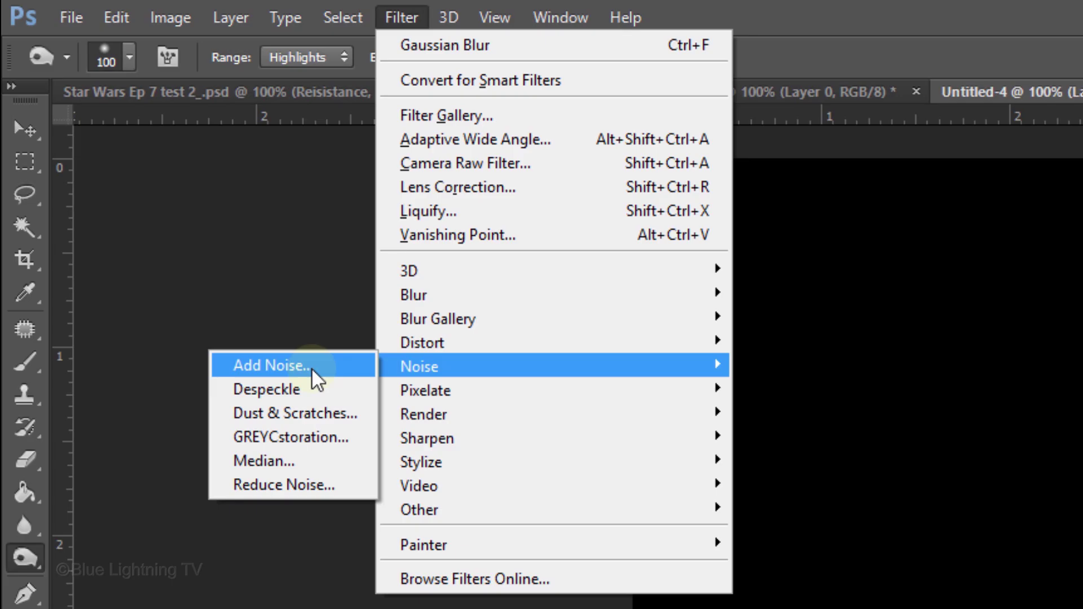
{"action": "left_click", "coordinate": [311, 368]}
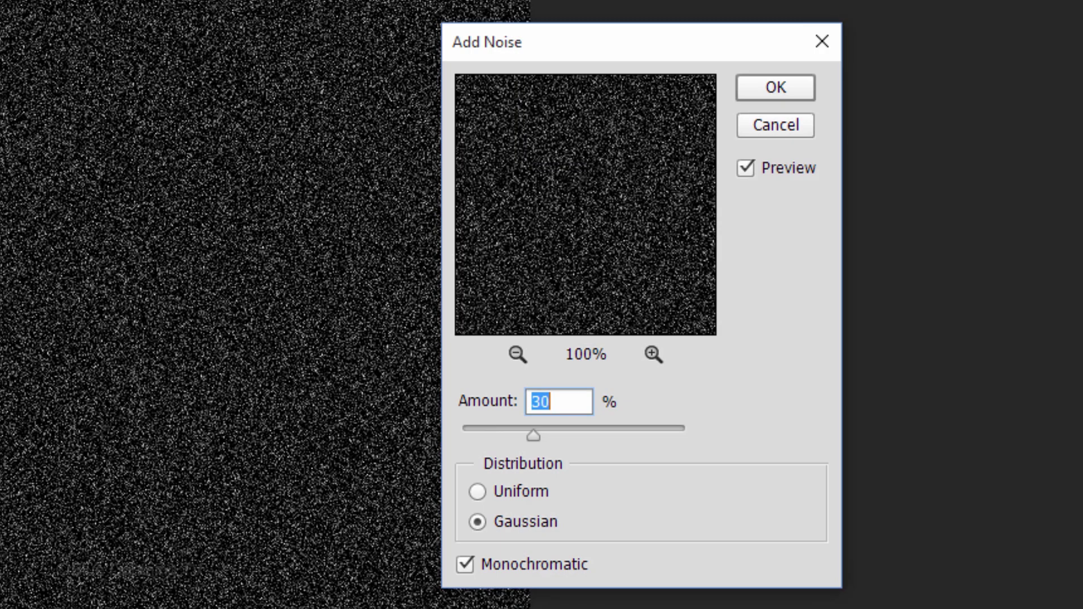
{"action": "type", "text": "100"}
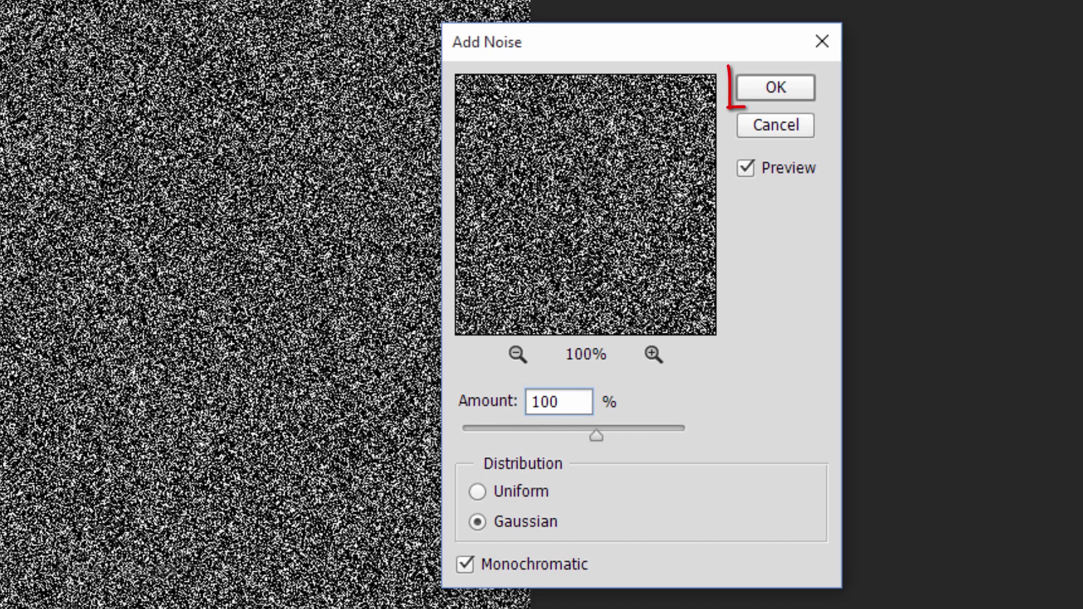
{"action": "key", "text": "Return"}
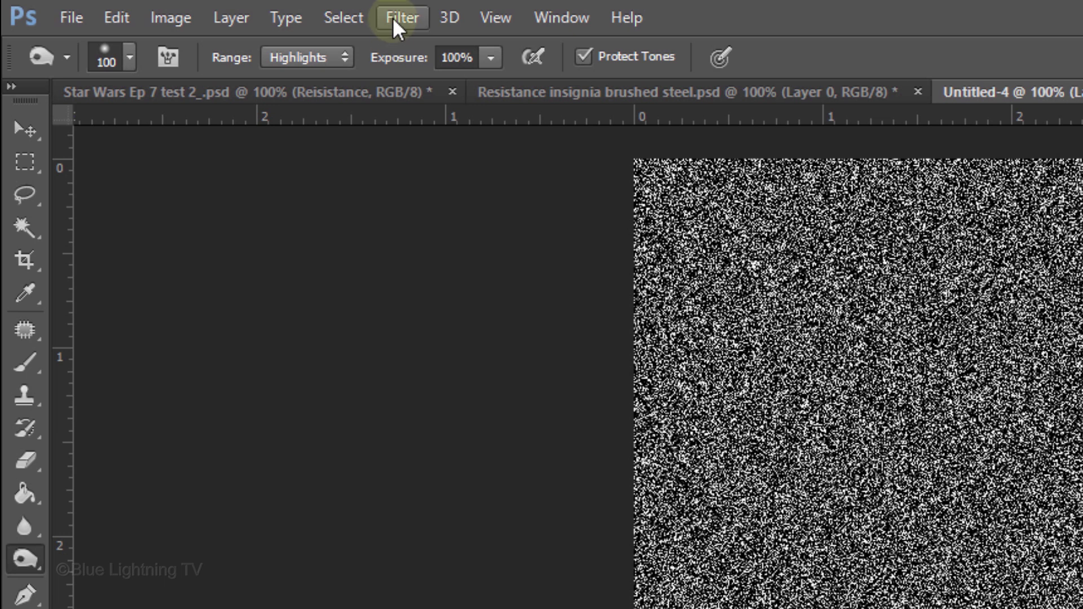
- Apply a Gaussian Blur with a 1-pixel radius to the "Large stars" layer
{"action": "left_click", "coordinate": [395, 17]}
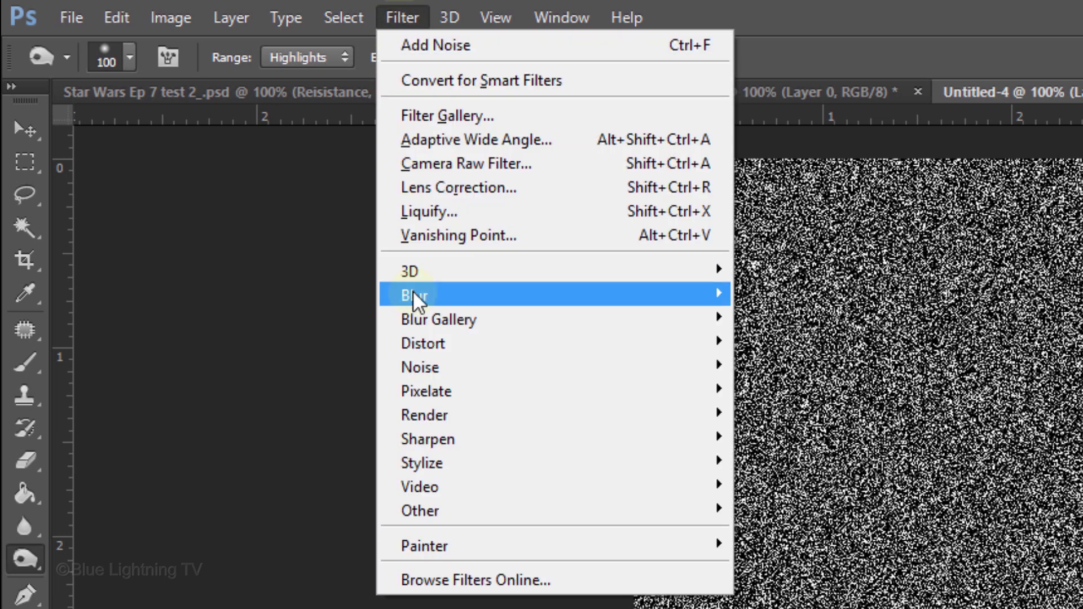
{"action": "mouse_move", "coordinate": [412, 293]}
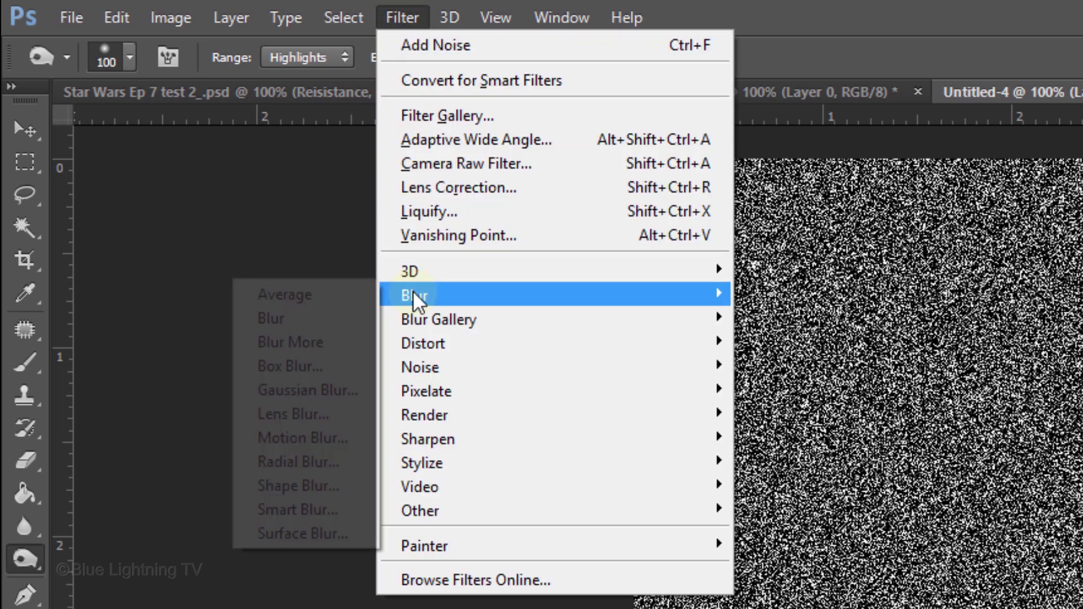
{"action": "left_click", "coordinate": [323, 389]}
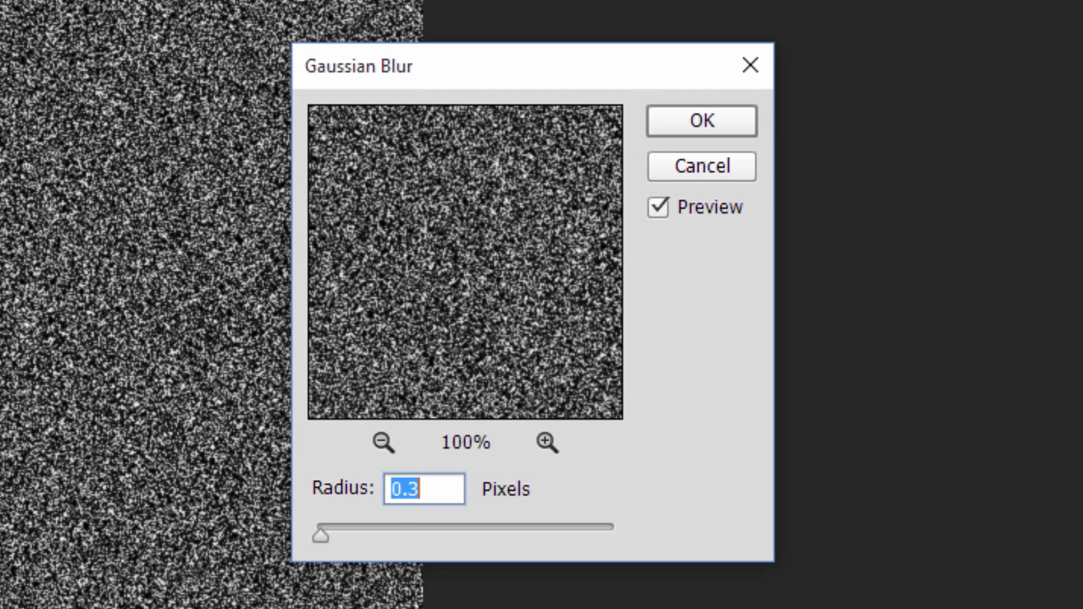
{"action": "type", "text": "1"}
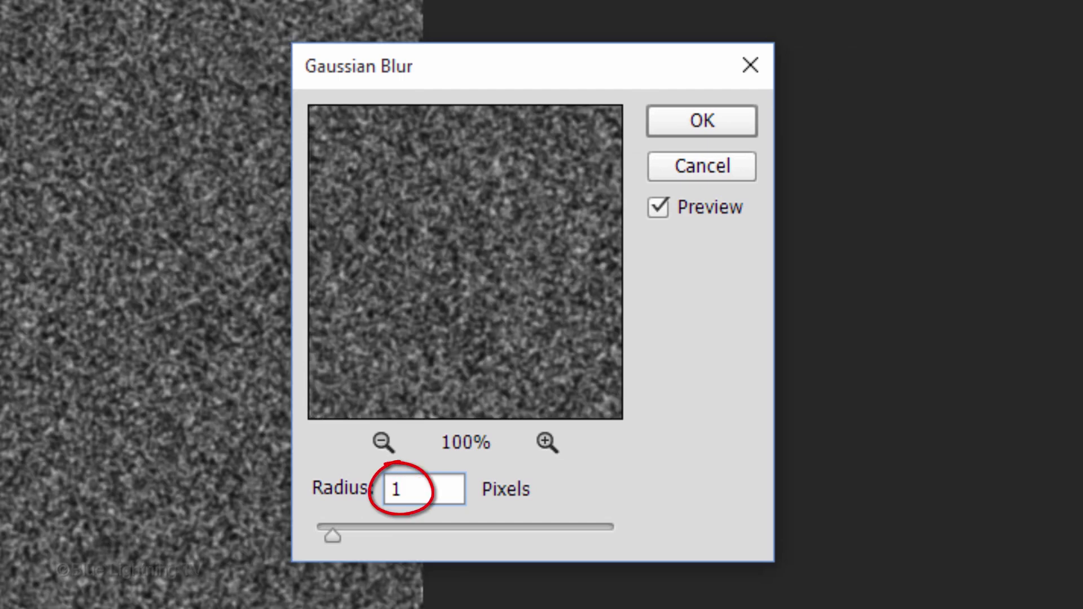
{"action": "key", "text": "Return"}
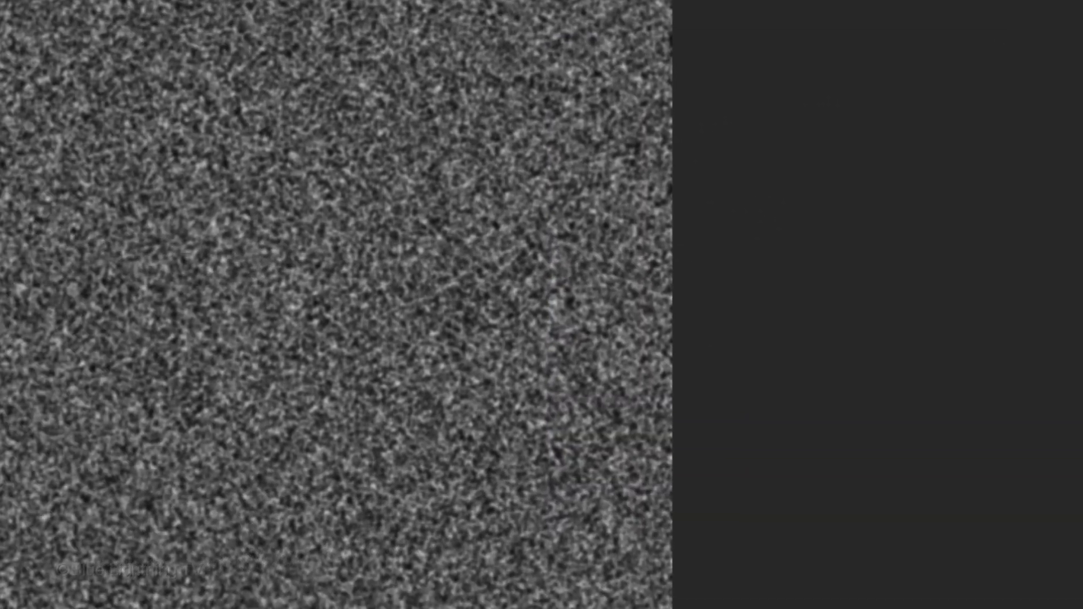
- Adjust the Levels of the "Large stars" layer with a black input of 150 and a white input of 175
{"action": "key", "text": "ctrl+l"}
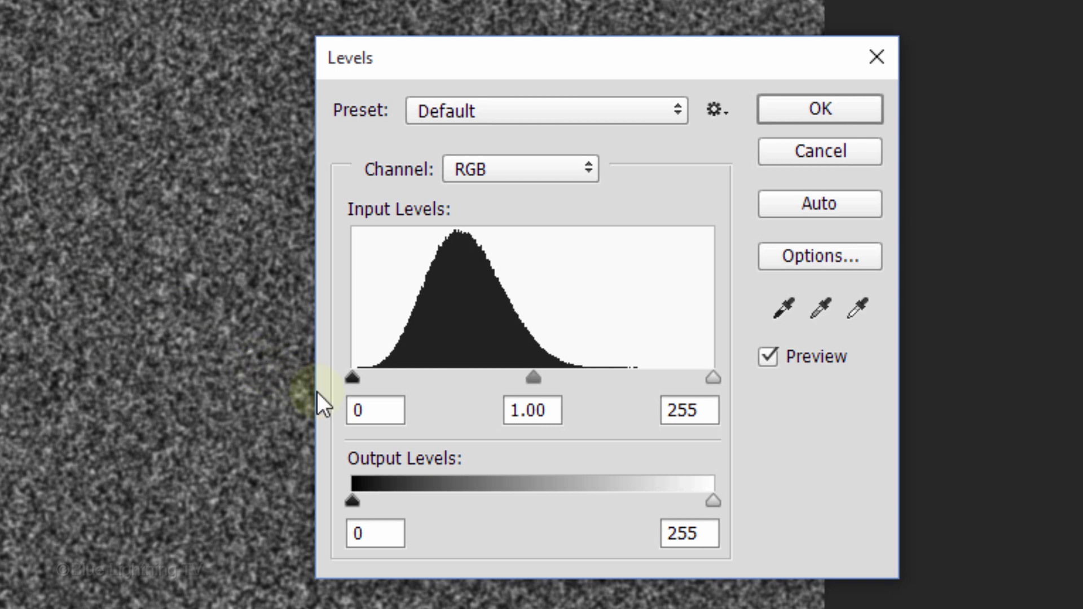
{"action": "left_click", "coordinate": [383, 411]}
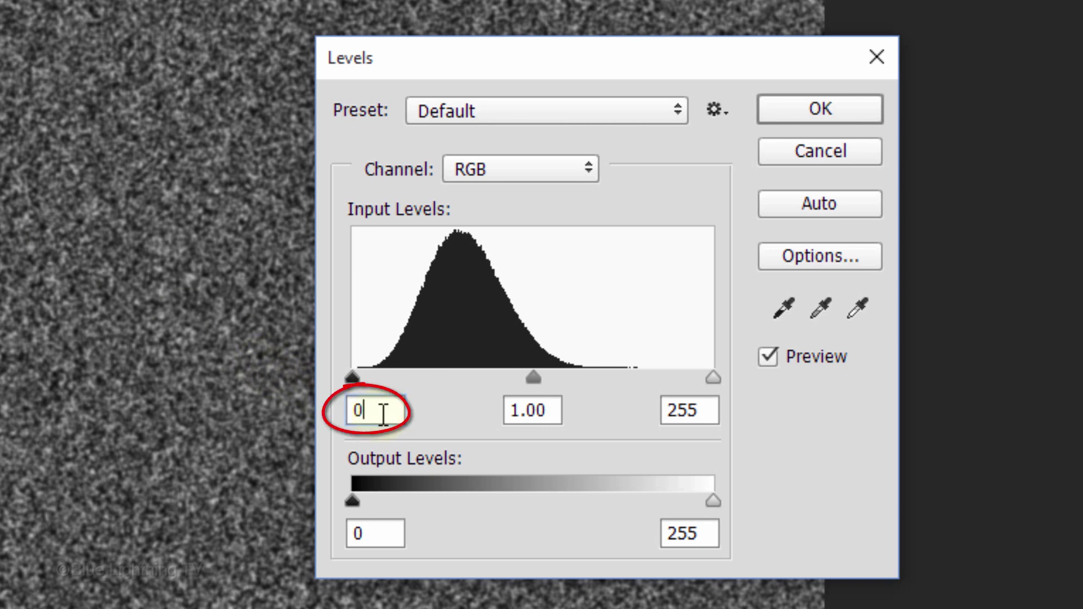
{"action": "type", "text": "150"}
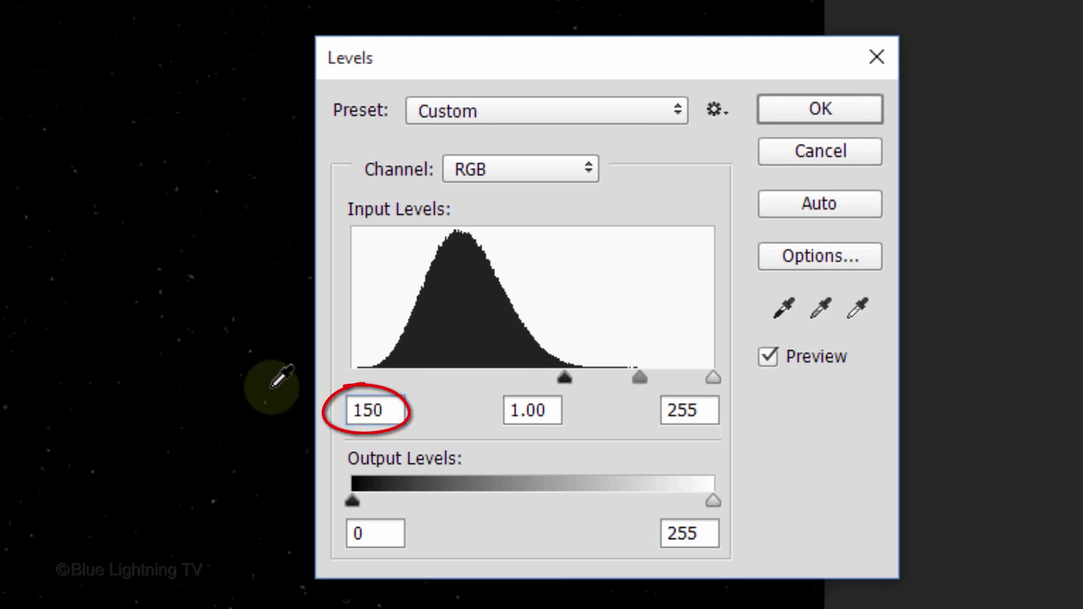
{"action": "left_click", "coordinate": [686, 410]}
{"action": "double_click", "coordinate": [684, 410]}
{"action": "type", "text": "175"}
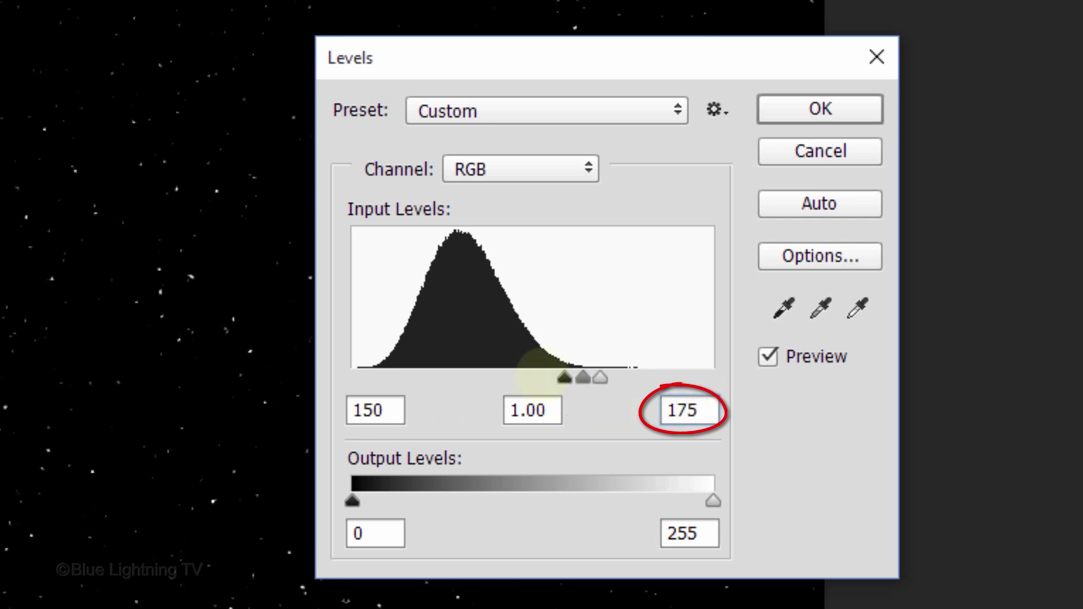
{"action": "left_click", "coordinate": [807, 113]}
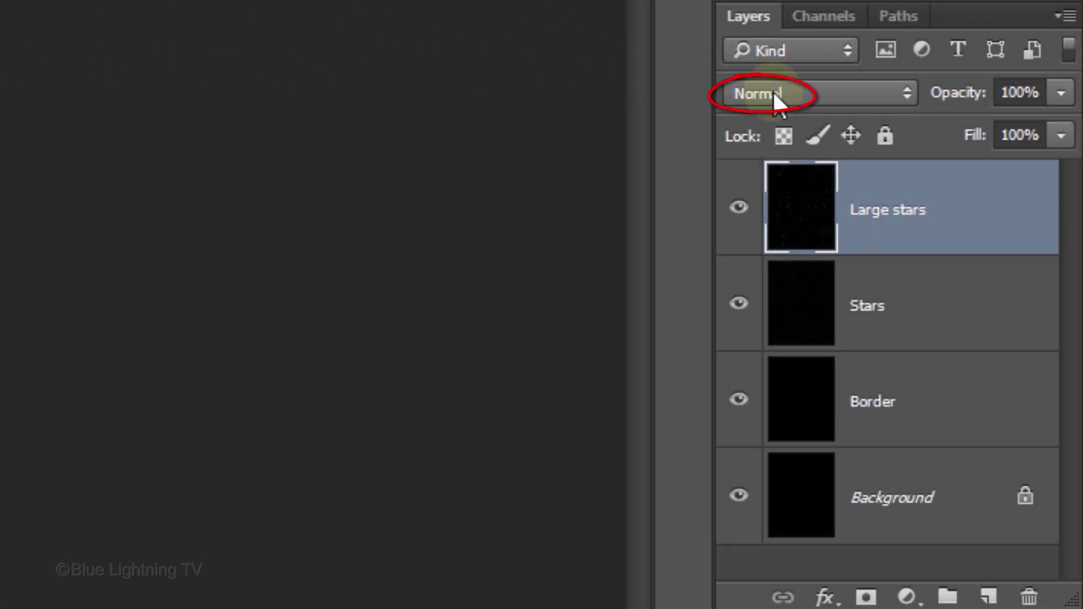
- Set the "Large stars" layer's blend mode to Screen and group it with the "Stars" layer
{"action": "left_click", "coordinate": [774, 95]}
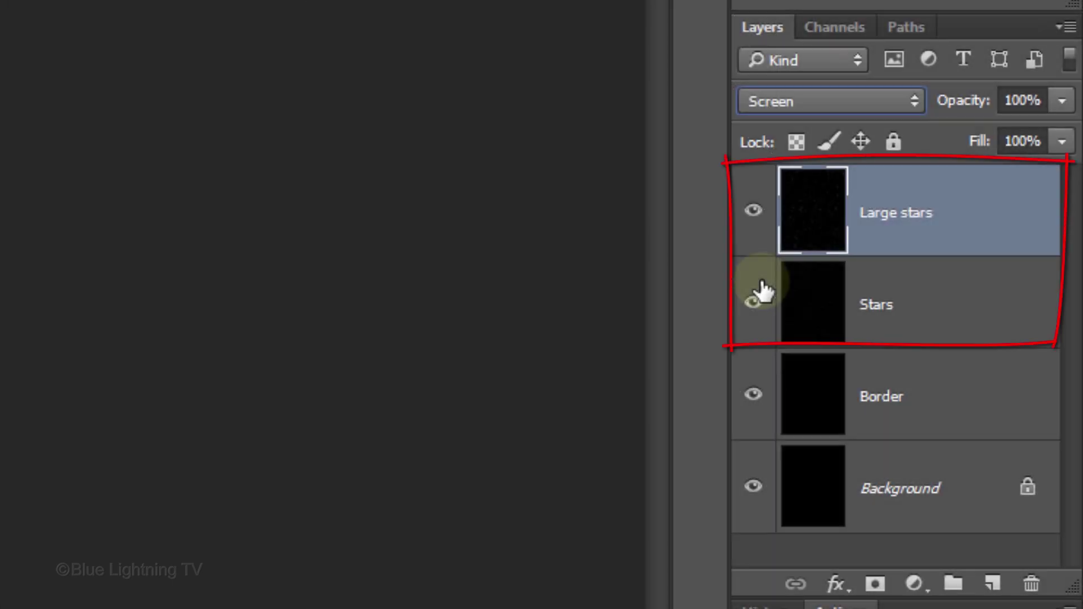
{"action": "left_click", "coordinate": [821, 315], "text": "shift"}
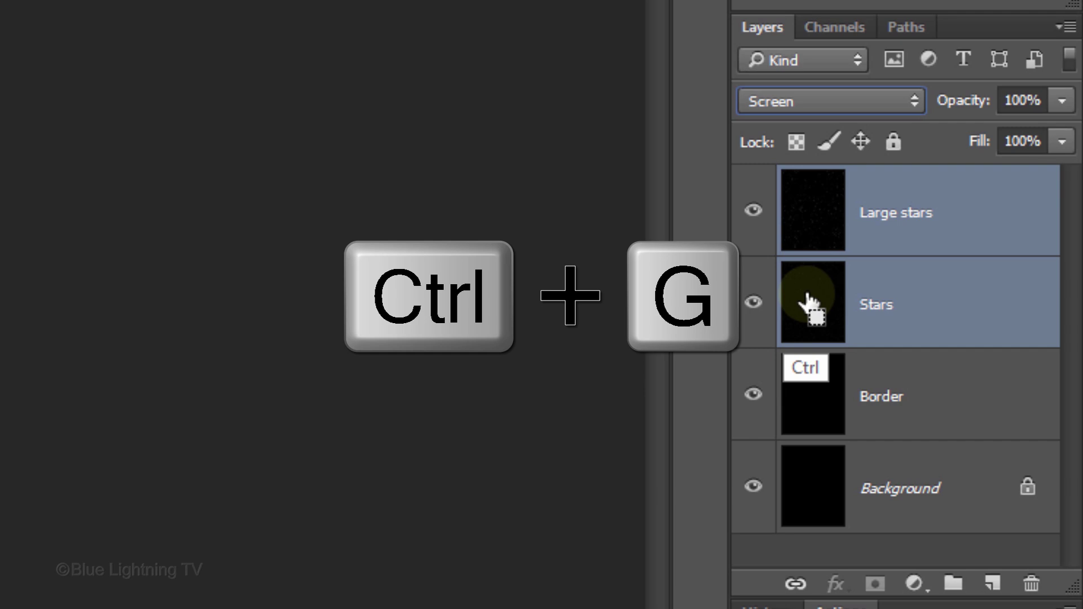
{"action": "key", "text": "ctrl+g"}
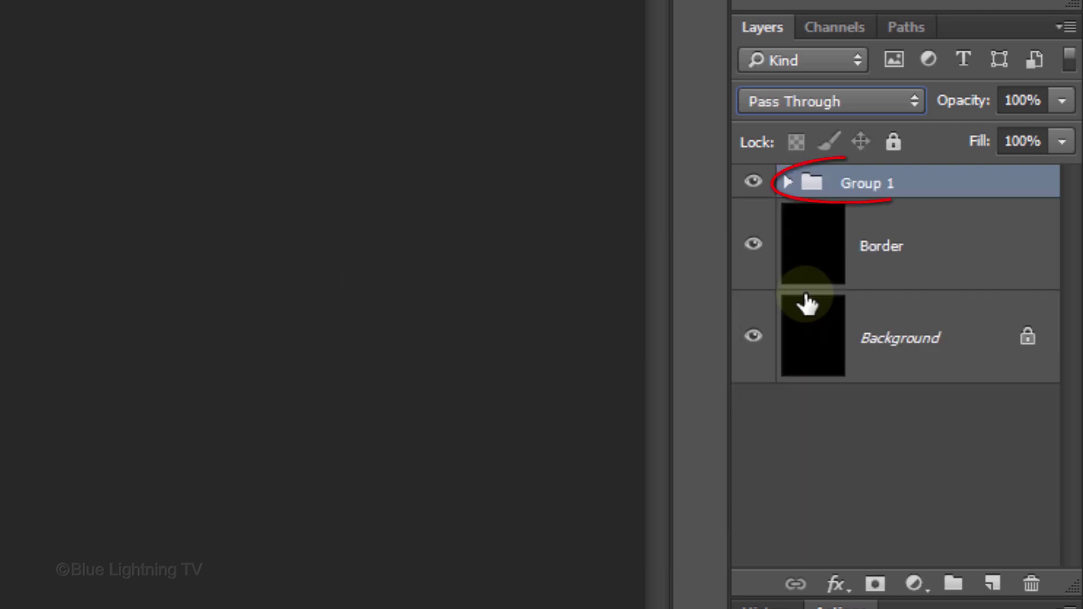
- Rename the star layers' group as "Stars" and set its opacity to 40%
{"action": "double_click", "coordinate": [865, 191]}
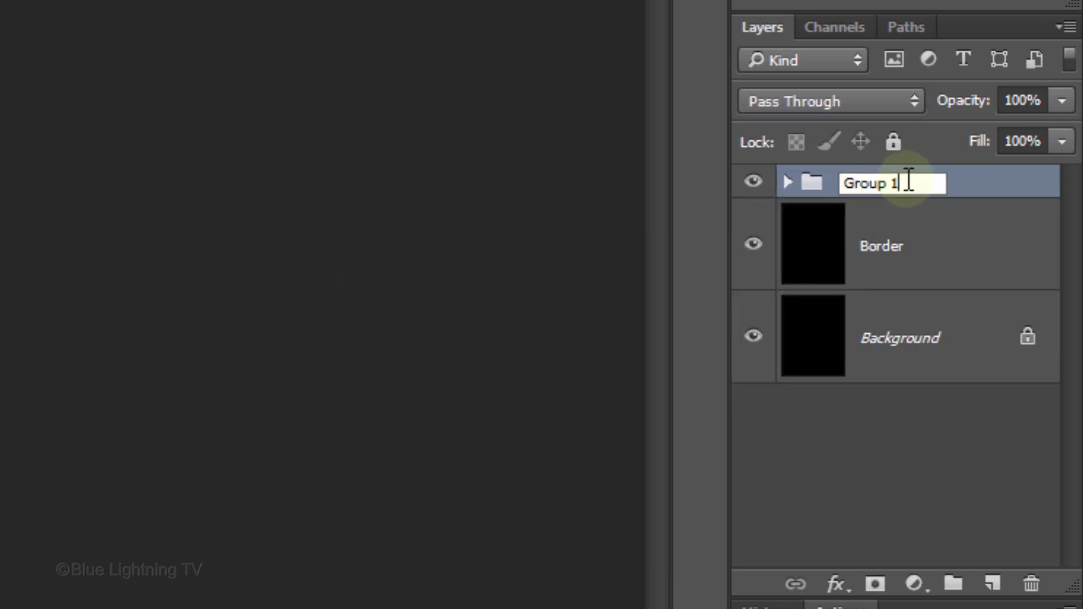
{"action": "type", "text": "Stars"}
{"action": "key", "text": "Return"}
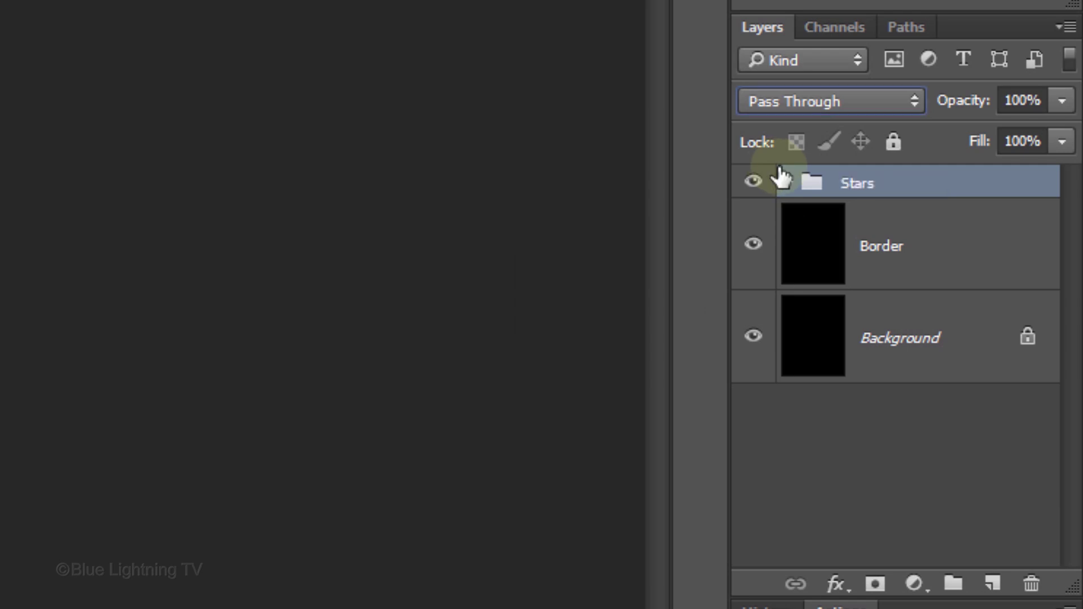
{"action": "left_click", "coordinate": [1021, 100]}
{"action": "type", "text": "40"}
{"action": "key", "text": "Return"}
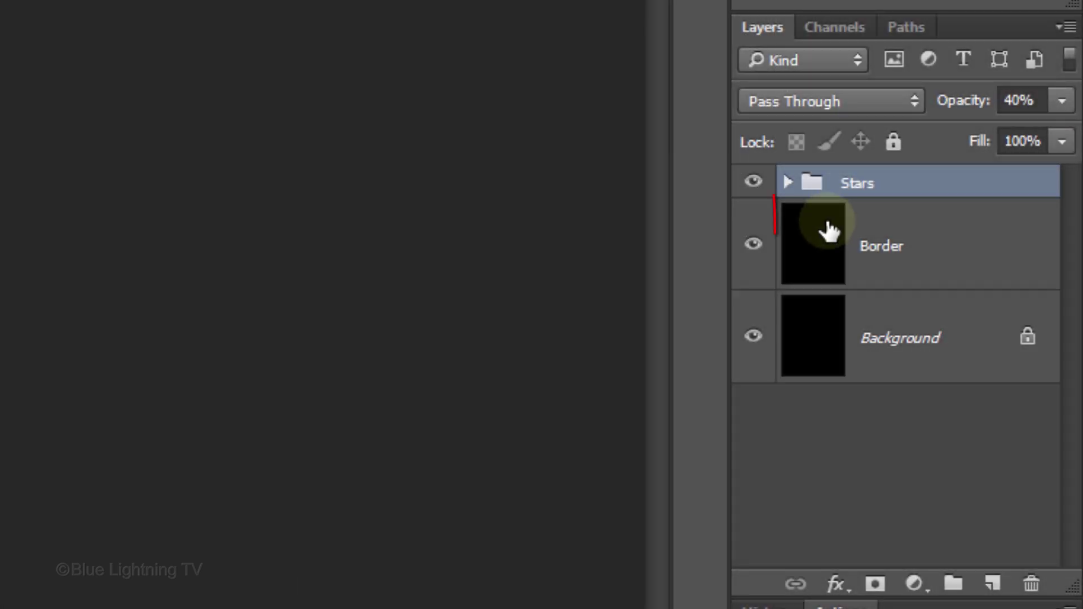
- Set the "Border" layer's fill to 0%
{"action": "left_click", "coordinate": [817, 249]}
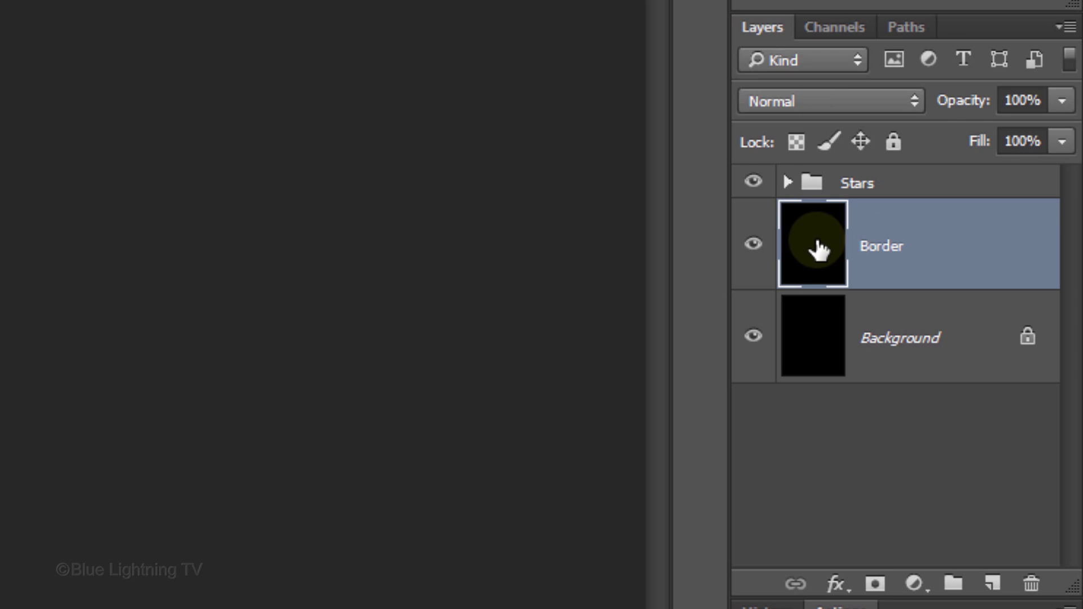
{"action": "left_click", "coordinate": [1063, 142]}
{"action": "left_click_drag", "start_coordinate": [1065, 144], "coordinate": [838, 169]}
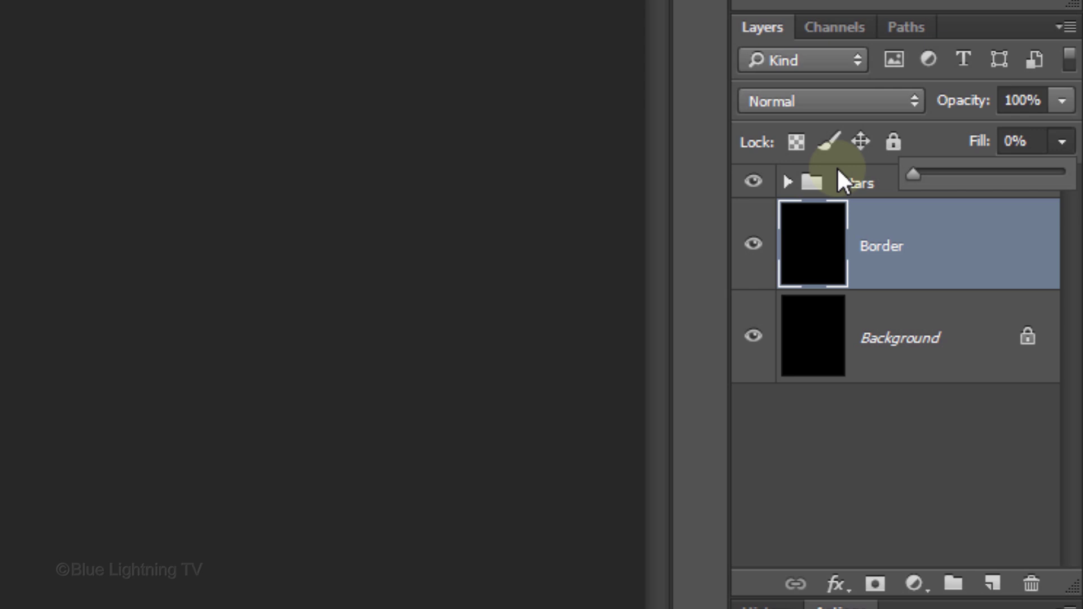
{"action": "left_click", "coordinate": [818, 245]}
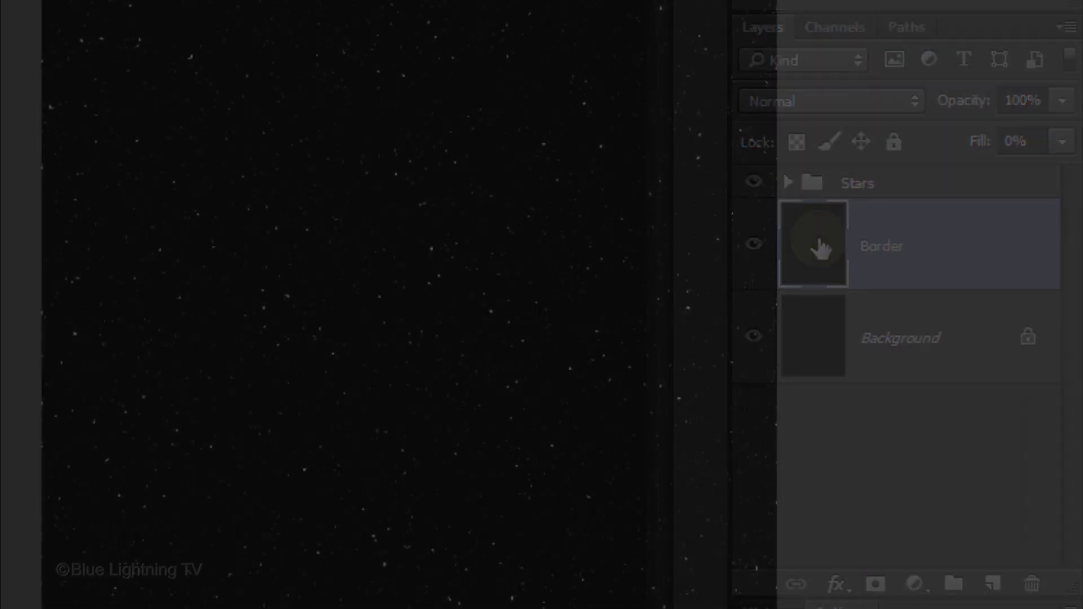
- Add a black (#000000) Stroke effect, 15 px wide, to the "Border" layer
{"action": "double_click", "coordinate": [818, 245]}
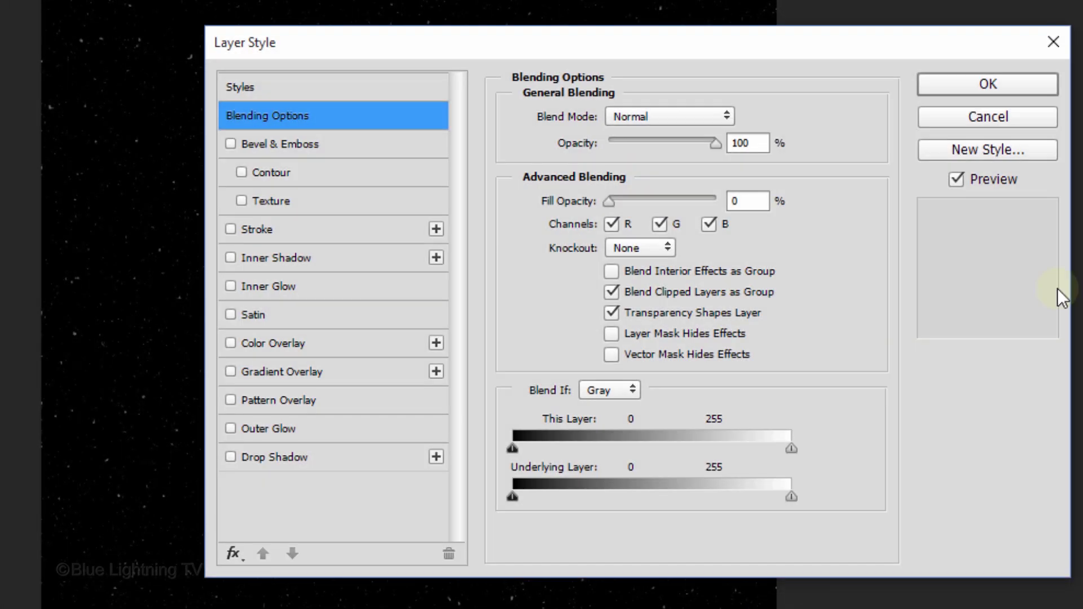
{"action": "left_click", "coordinate": [371, 234]}
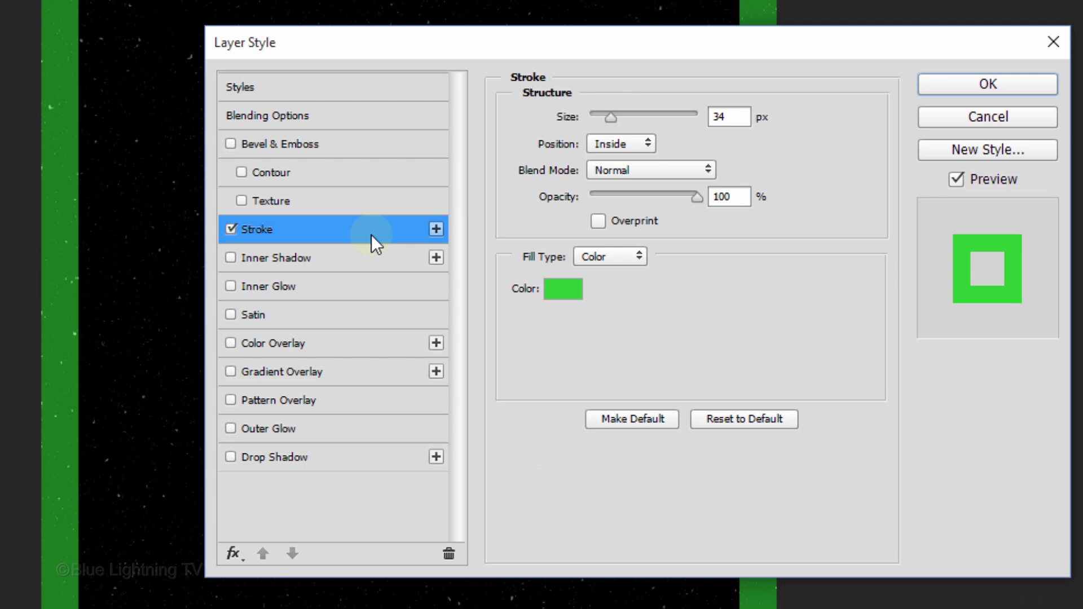
{"action": "left_click", "coordinate": [566, 290]}
{"action": "type", "text": "000000"}
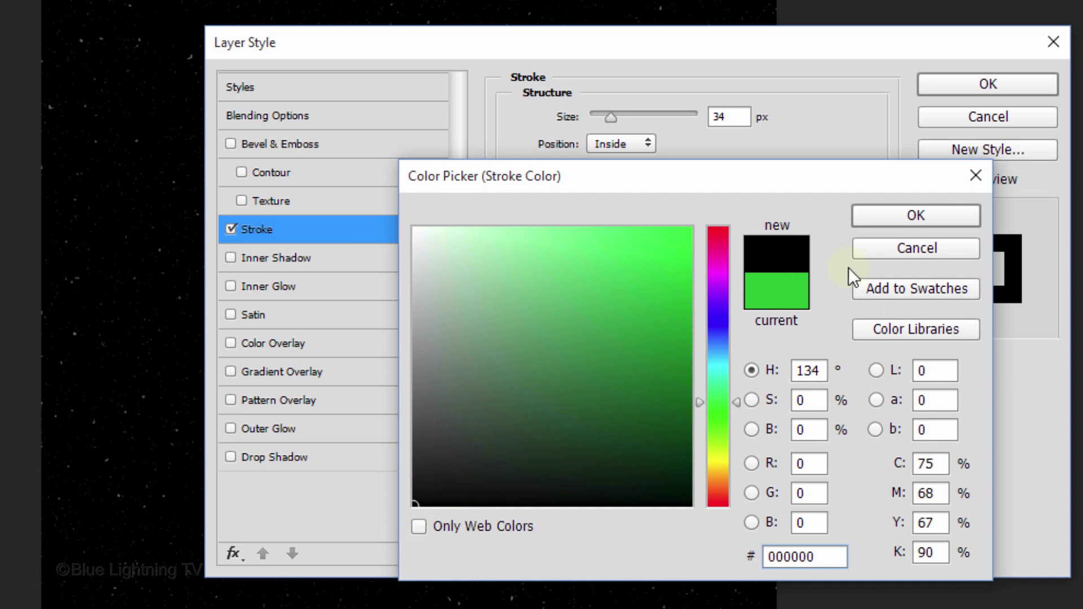
{"action": "left_click", "coordinate": [939, 214]}
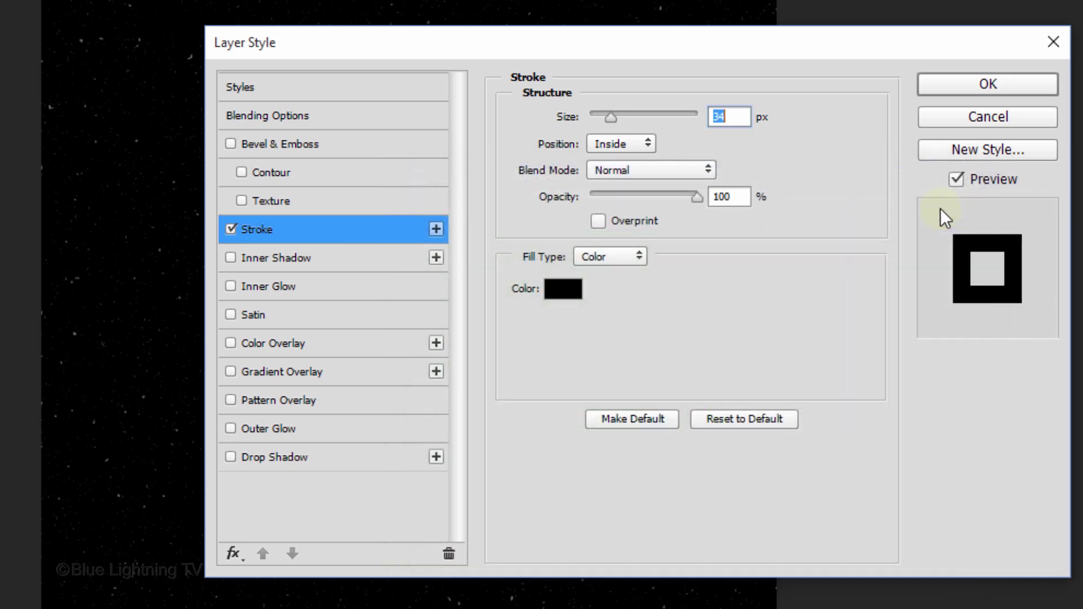
{"action": "type", "text": "15"}
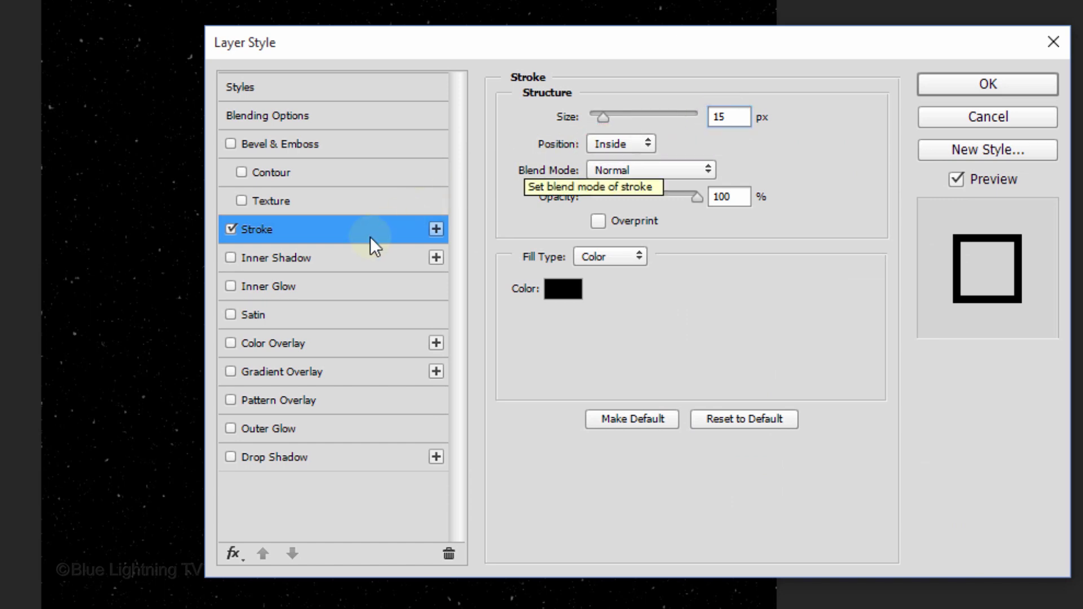
- Add a white Inner Glow to the "Border" layer with Linear Dodge (Add) blending and 20% opacity
{"action": "left_click", "coordinate": [307, 284]}
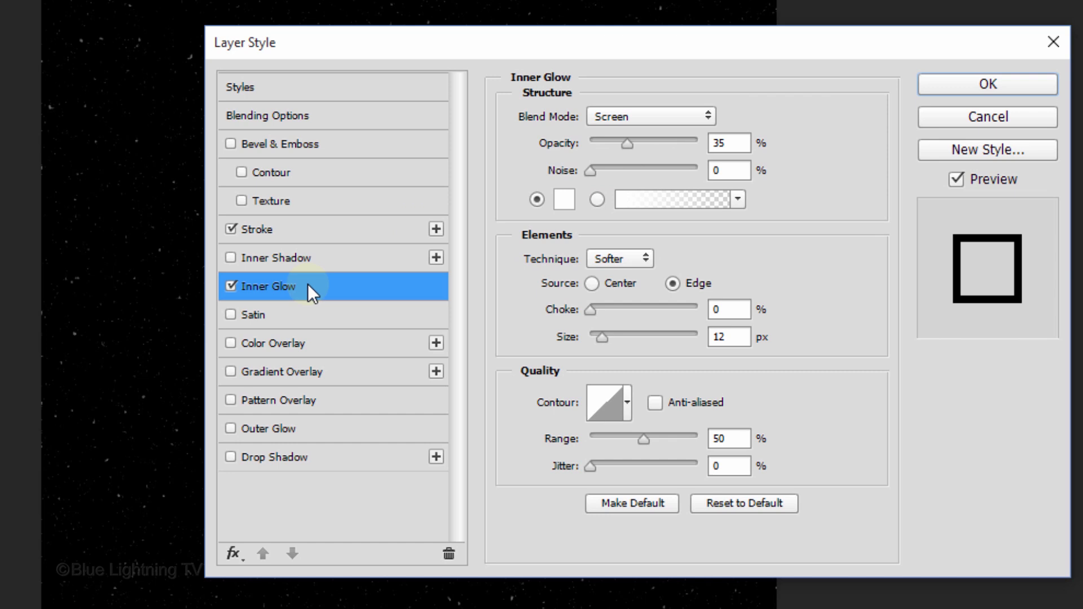
{"action": "left_click", "coordinate": [562, 204]}
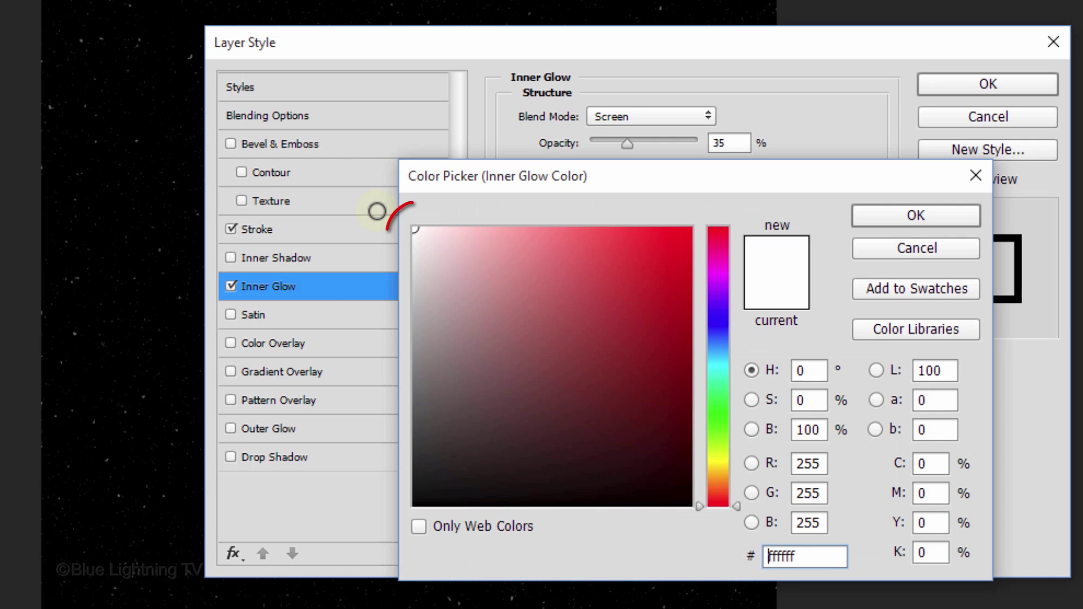
{"action": "left_click", "coordinate": [901, 215]}
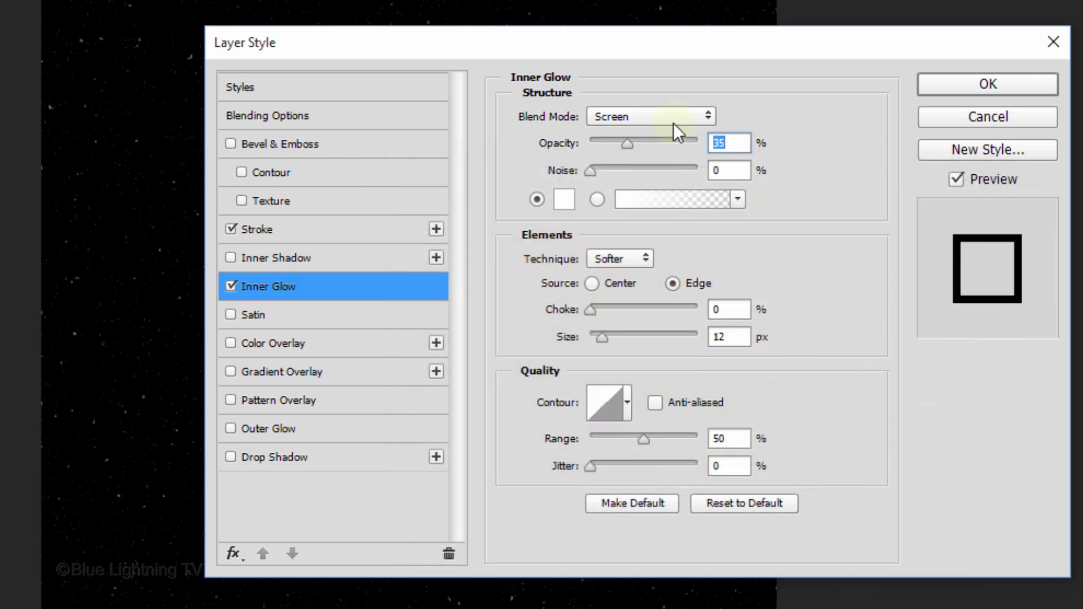
{"action": "left_click", "coordinate": [662, 116]}
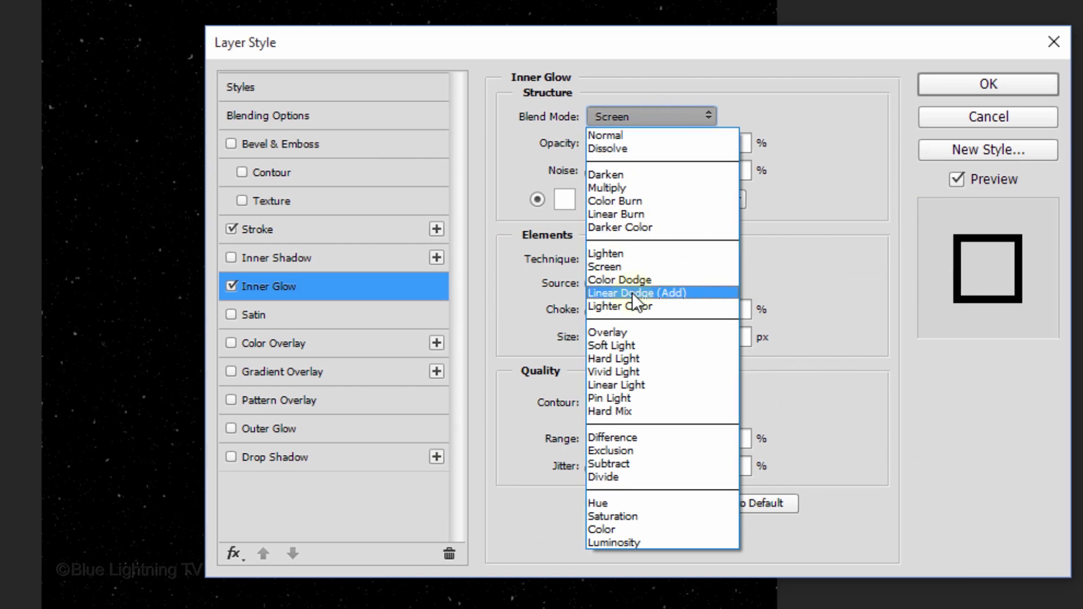
{"action": "left_click", "coordinate": [632, 292]}
{"action": "left_click", "coordinate": [733, 146]}
{"action": "key", "text": "BackSpace"}
{"action": "key", "text": "BackSpace"}
{"action": "type", "text": "20"}
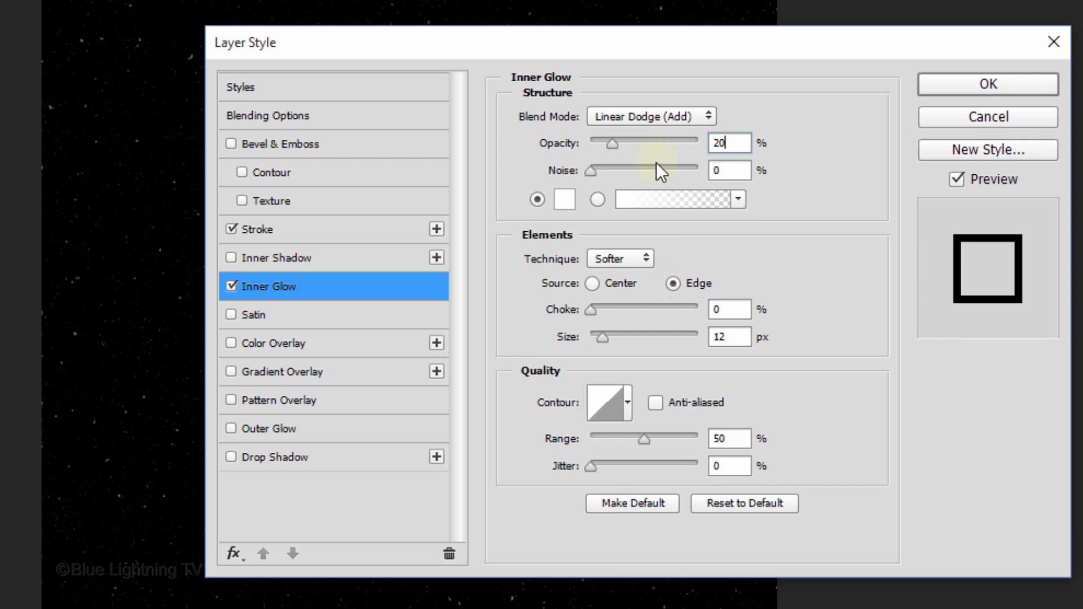
- Set the Inner Glow's choke to 100% and its size to 15 px
{"action": "left_click_drag", "start_coordinate": [594, 305], "coordinate": [818, 308]}
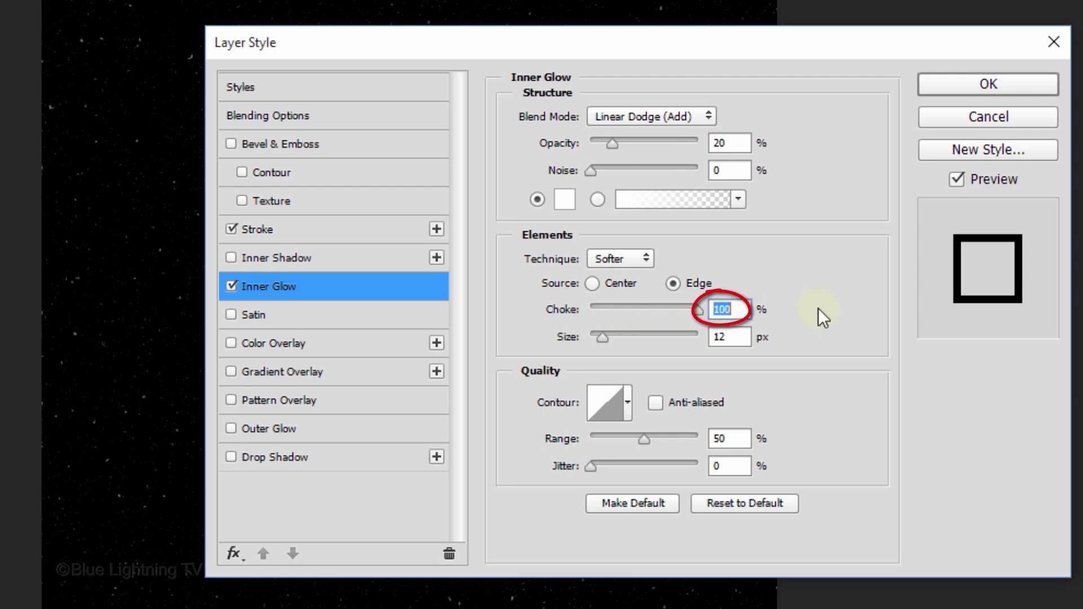
{"action": "left_click", "coordinate": [742, 337]}
{"action": "key", "text": "BackSpace"}
{"action": "type", "text": "5"}
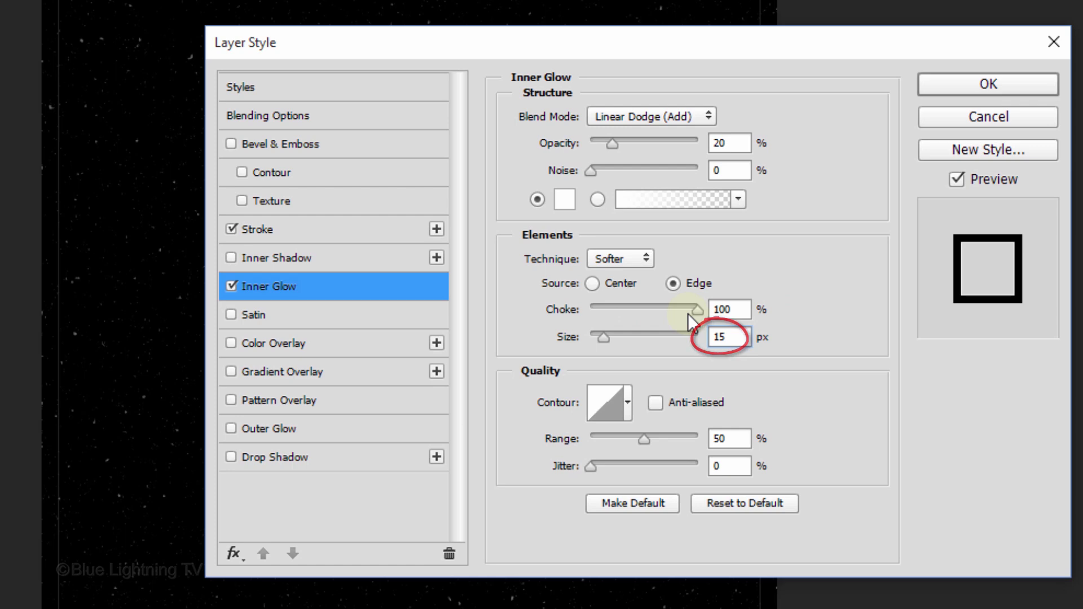
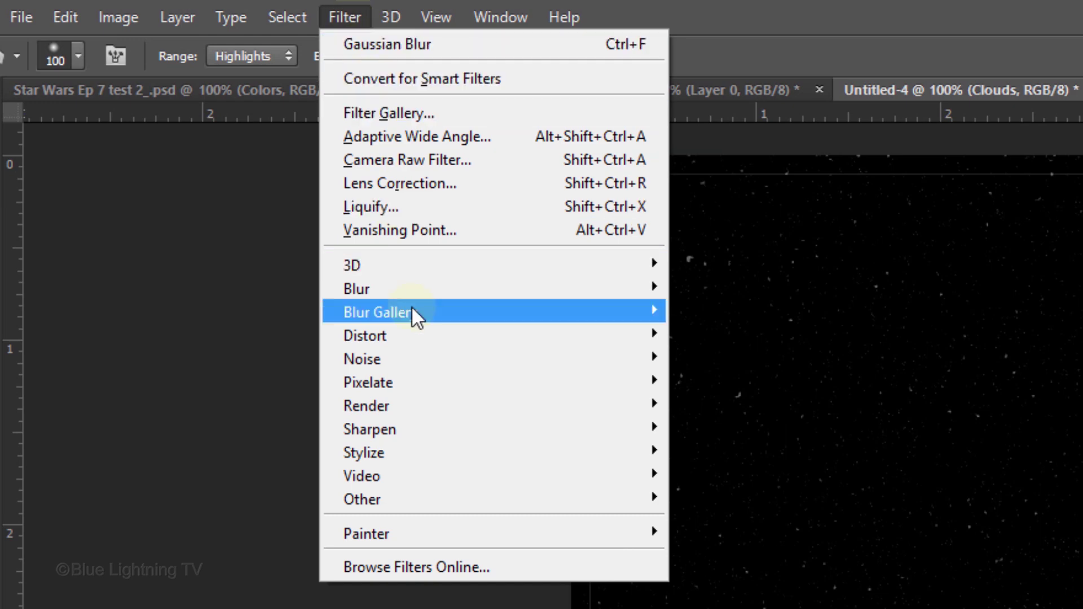
- Fill the "Clouds" layer with the Clouds render filter
{"action": "mouse_move", "coordinate": [406, 402]}
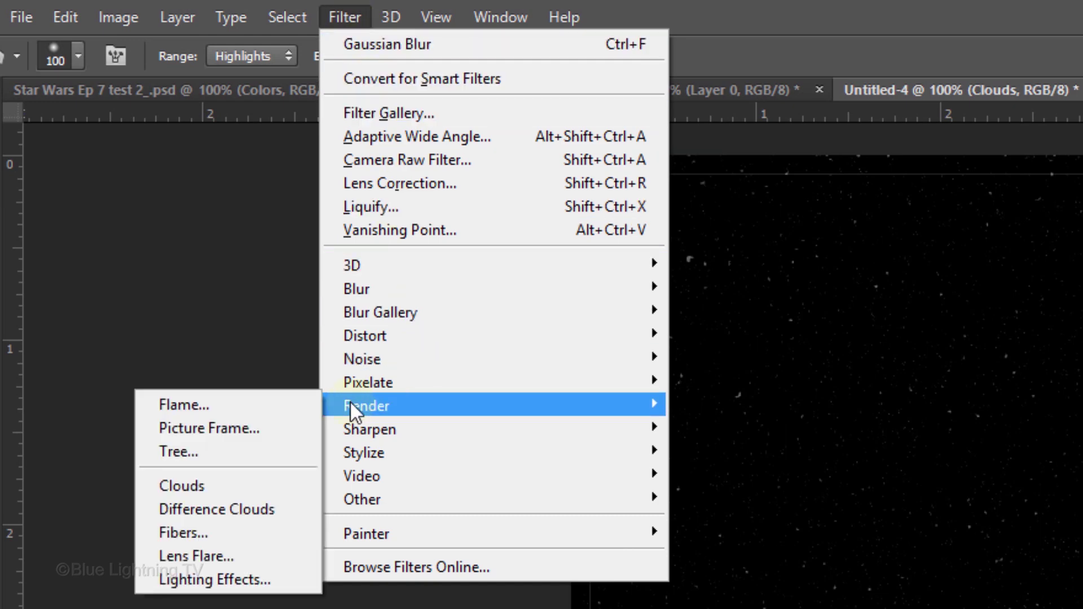
{"action": "left_click", "coordinate": [231, 483]}
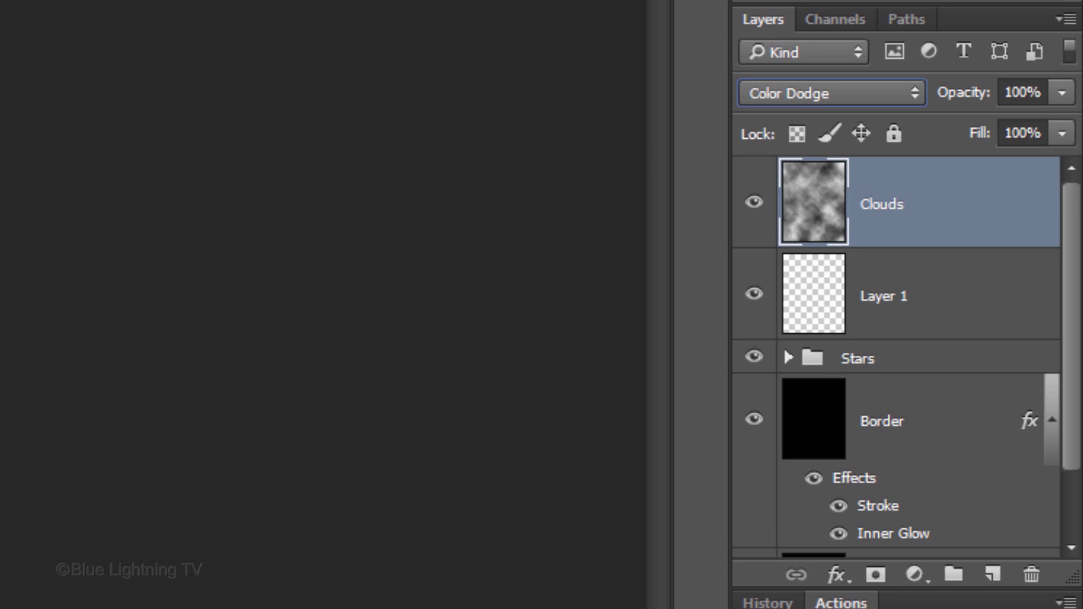
- Rename the empty layer below "Clouds" as "Colors"
{"action": "left_click", "coordinate": [882, 304]}
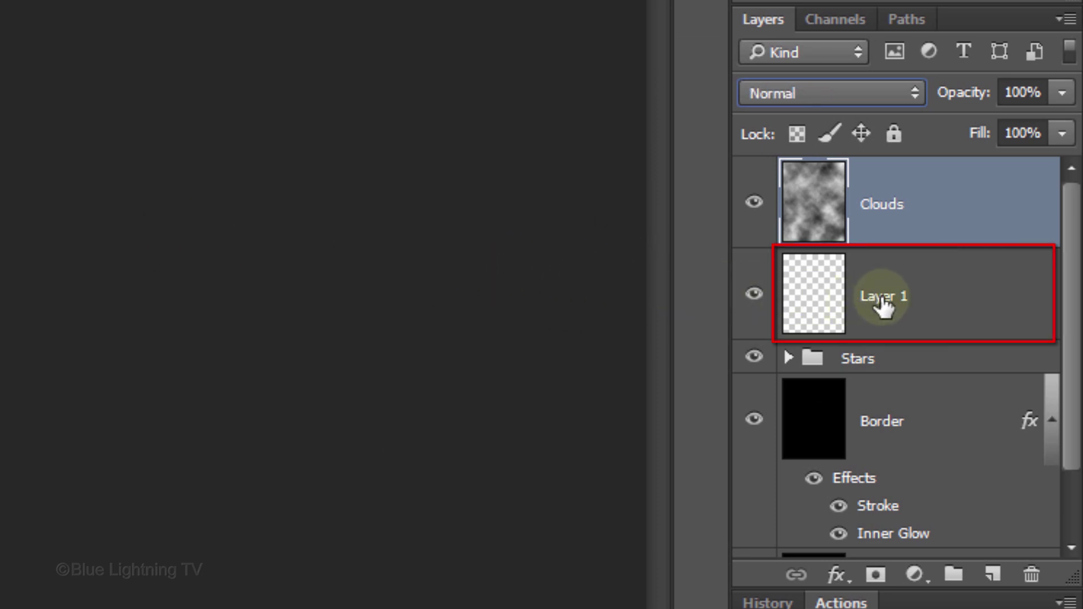
{"action": "double_click", "coordinate": [883, 302]}
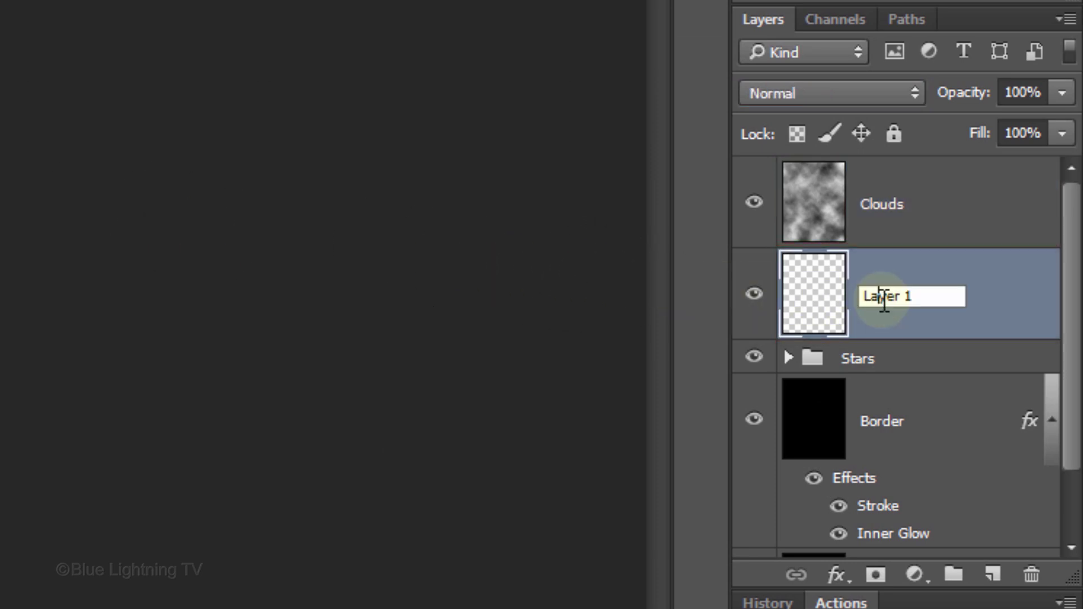
{"action": "type", "text": "Colors"}
{"action": "key", "text": "Return"}
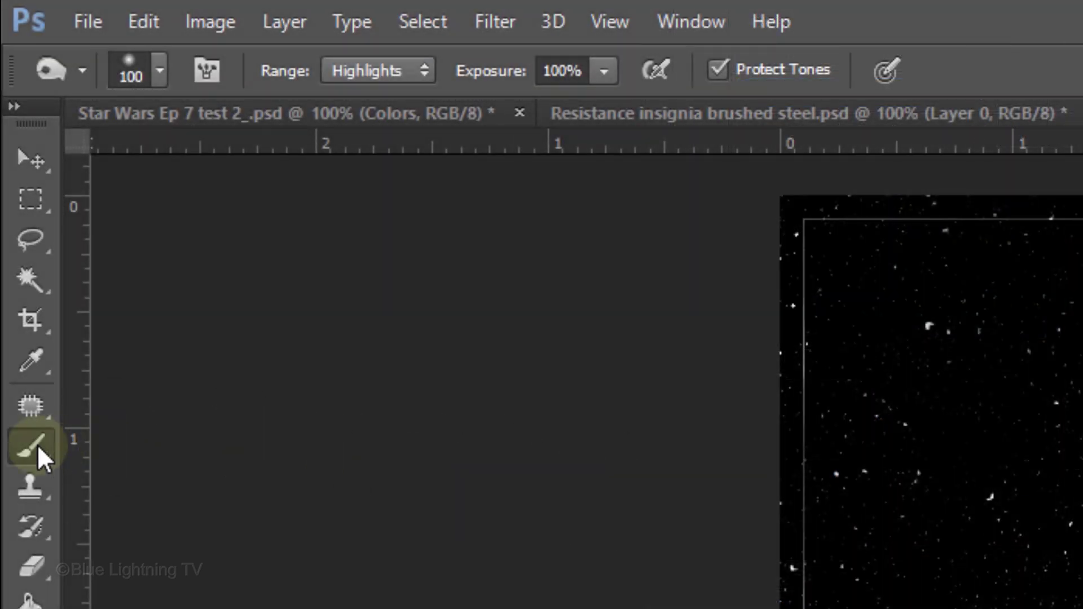
- Paint blue (#003cff) nebula areas across the poster on the "Colors" layer with a 600-pixel brush at 10% opacity
{"action": "left_click_drag", "start_coordinate": [34, 444], "coordinate": [155, 439]}
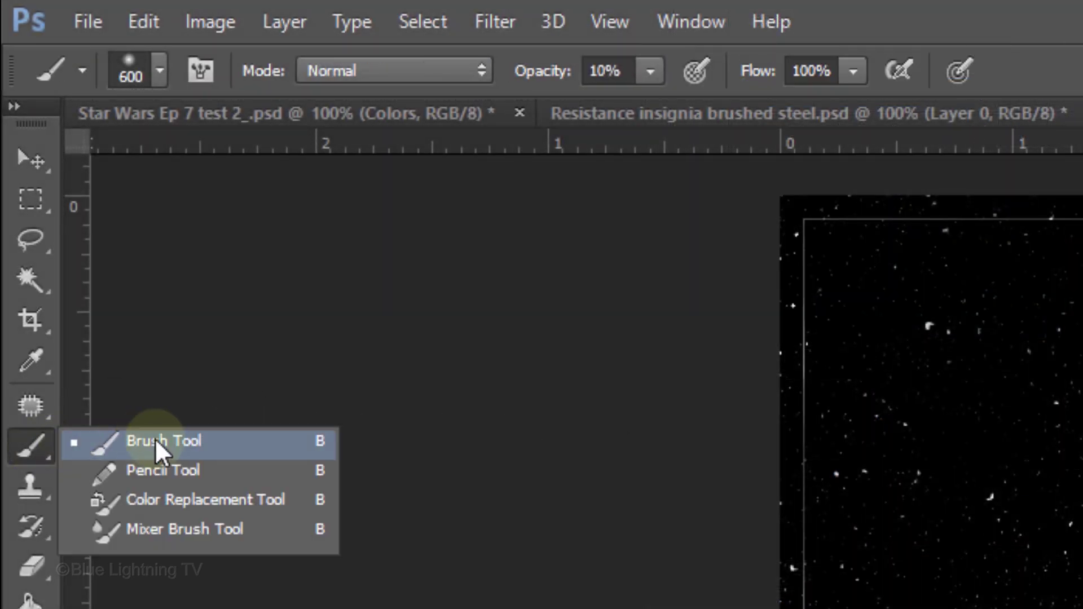
{"action": "left_click", "coordinate": [154, 439]}
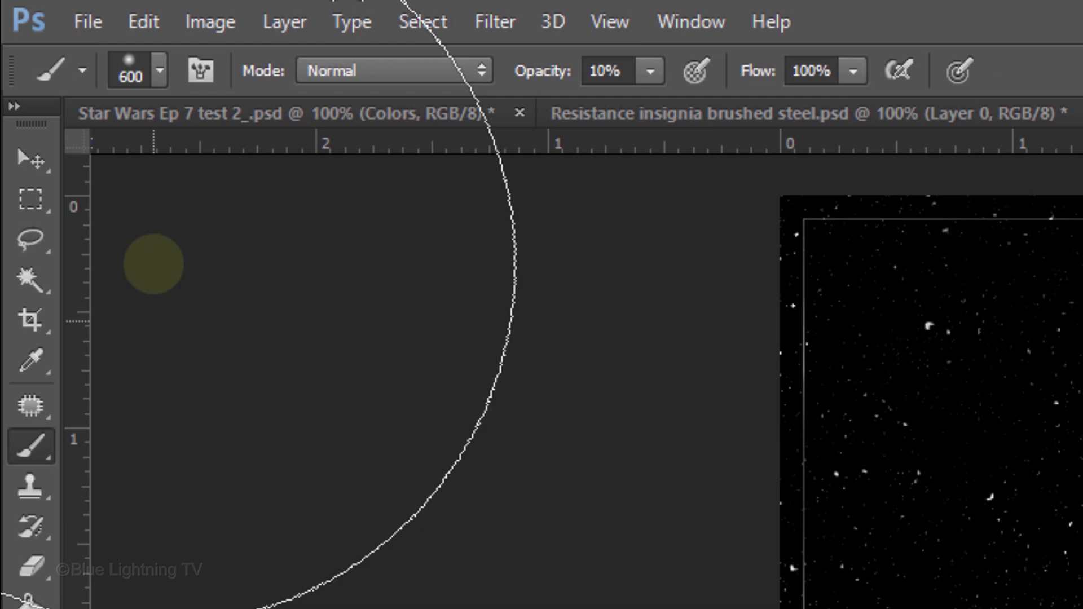
{"action": "left_click", "coordinate": [158, 65]}
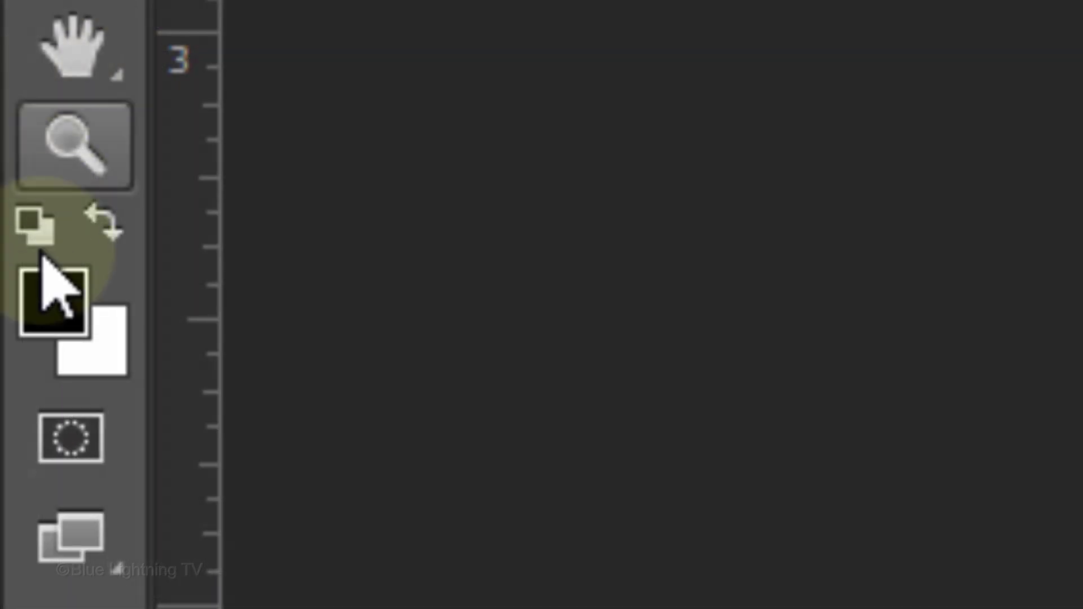
{"action": "left_click", "coordinate": [43, 307]}
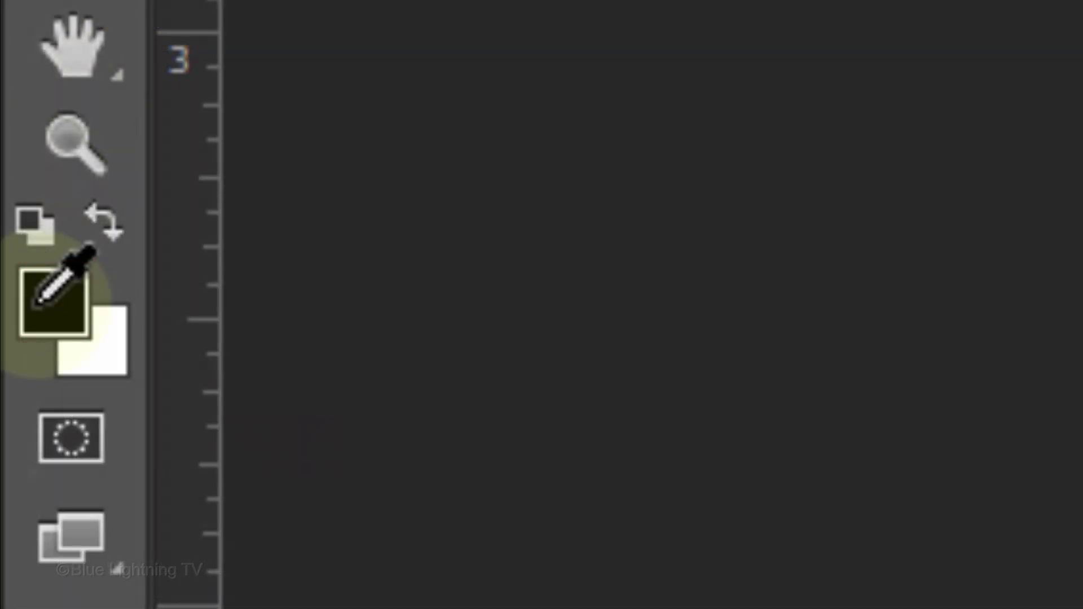
{"action": "left_click", "coordinate": [573, 266]}
{"action": "left_click_drag", "start_coordinate": [571, 265], "coordinate": [572, 250]}
{"action": "left_click_drag", "start_coordinate": [489, 193], "coordinate": [601, 46]}
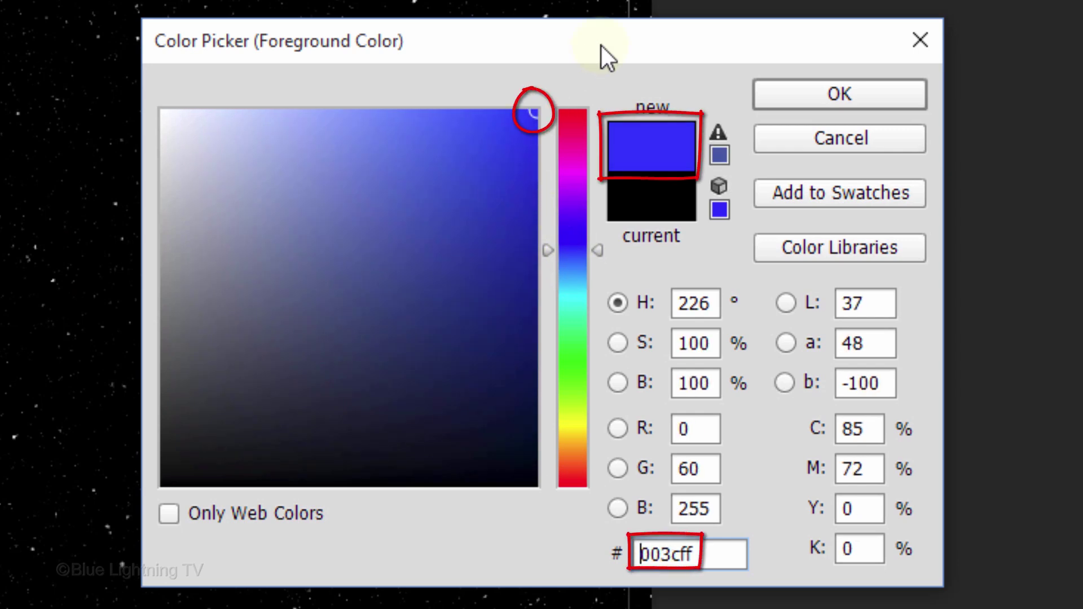
{"action": "left_click", "coordinate": [833, 96]}
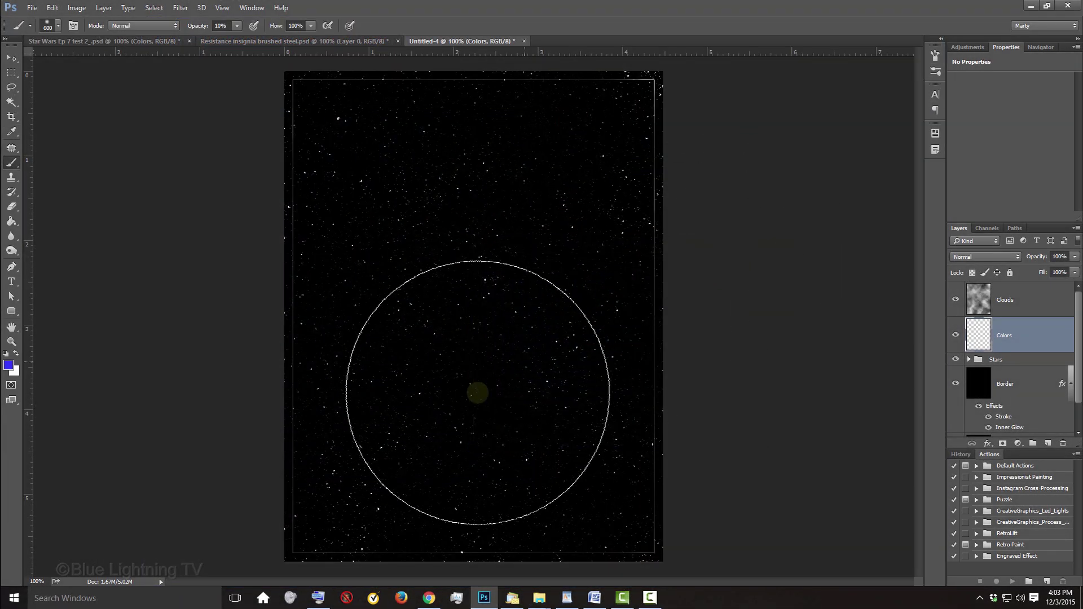
{"action": "mouse_move", "coordinate": [478, 393]}
{"action": "left_mouse_down"}
{"action": "mouse_move", "coordinate": [363, 455]}
{"action": "mouse_move", "coordinate": [512, 400]}
{"action": "mouse_move", "coordinate": [581, 355]}
{"action": "mouse_move", "coordinate": [588, 291]}
{"action": "mouse_move", "coordinate": [374, 169]}
{"action": "mouse_move", "coordinate": [742, 259]}
{"action": "left_mouse_up"}
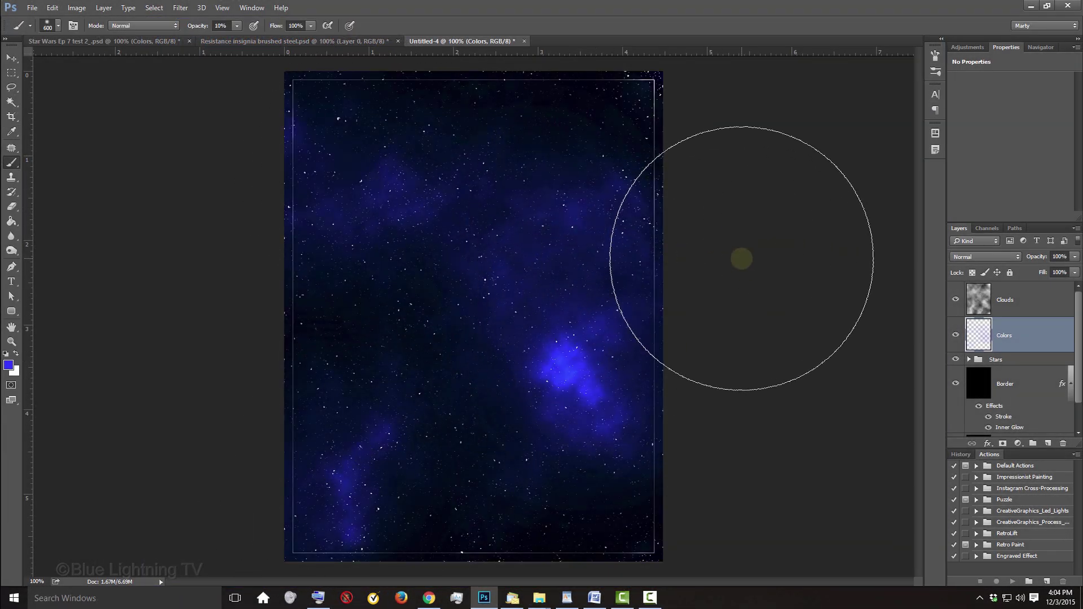
- Set the foreground color to red (#ff002a) and brush it over parts of the poster on the "Colors" layer
{"action": "left_click", "coordinate": [7, 365]}
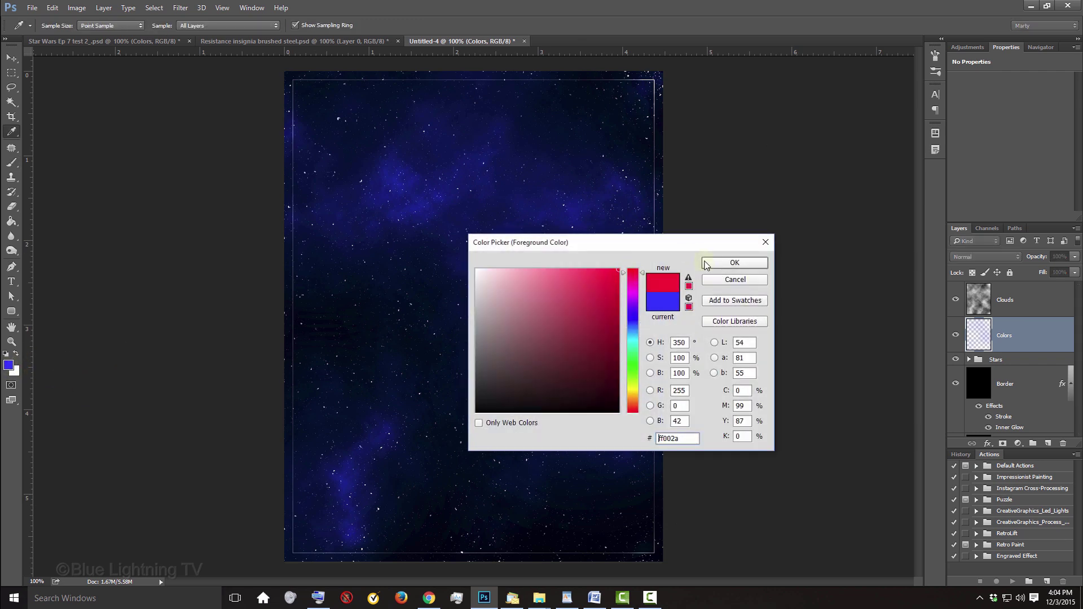
{"action": "left_click", "coordinate": [732, 267]}
{"action": "mouse_move", "coordinate": [793, 412]}
{"action": "left_mouse_down"}
{"action": "mouse_move", "coordinate": [646, 453]}
{"action": "mouse_move", "coordinate": [581, 420]}
{"action": "mouse_move", "coordinate": [779, 418]}
{"action": "mouse_move", "coordinate": [626, 350]}
{"action": "mouse_move", "coordinate": [479, 257]}
{"action": "left_mouse_up"}
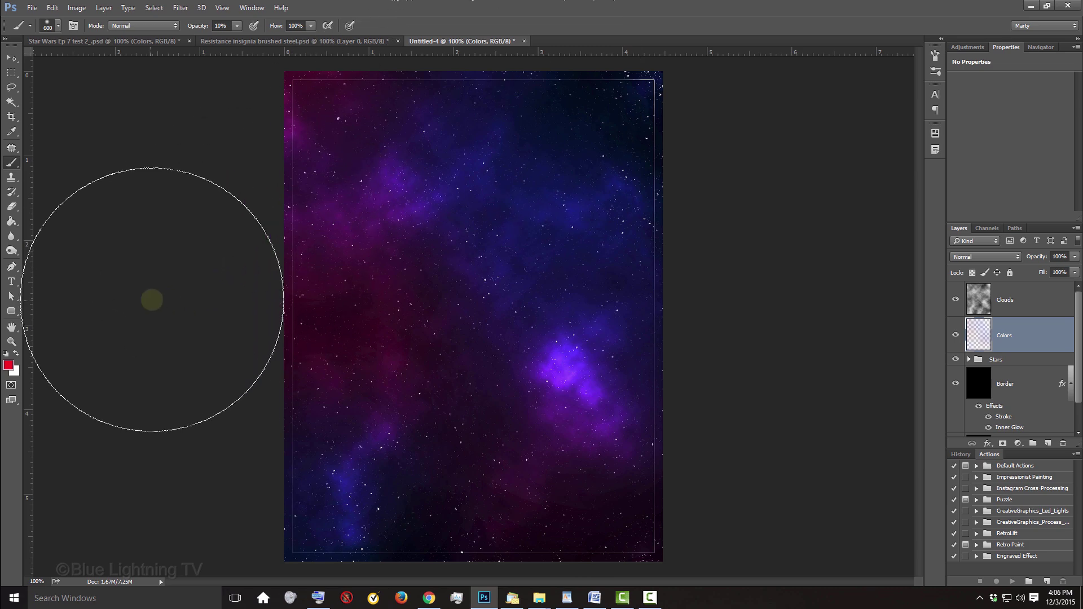
- Set the foreground color to yellow (#ffc600) and brush it over parts of the nebula on the "Colors" layer
{"action": "left_click", "coordinate": [8, 365]}
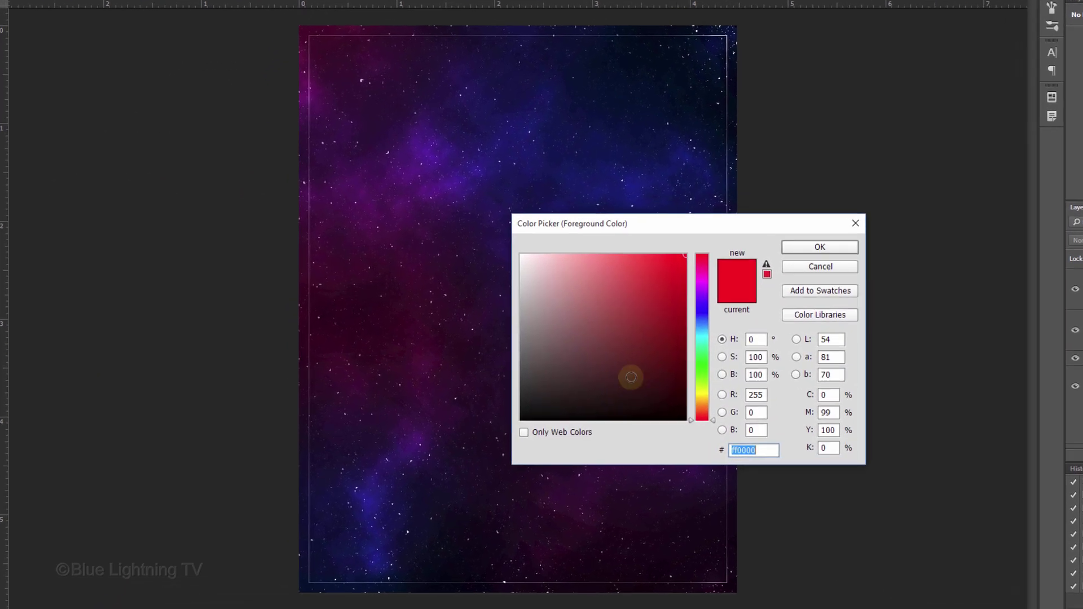
{"action": "left_click_drag", "start_coordinate": [652, 402], "coordinate": [652, 396]}
{"action": "left_click", "coordinate": [862, 240]}
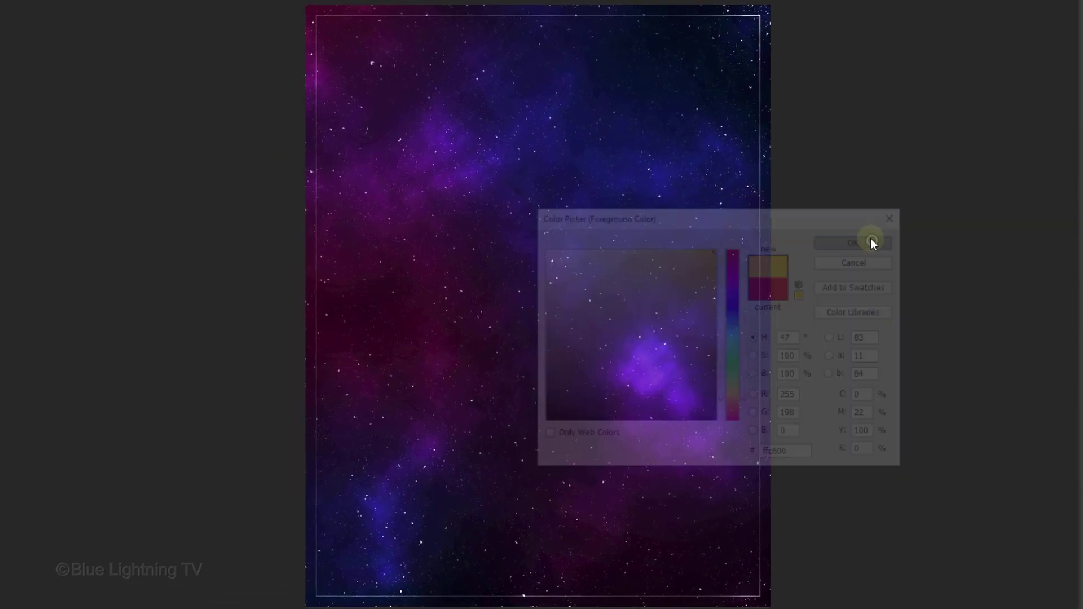
{"action": "left_click", "coordinate": [526, 100]}
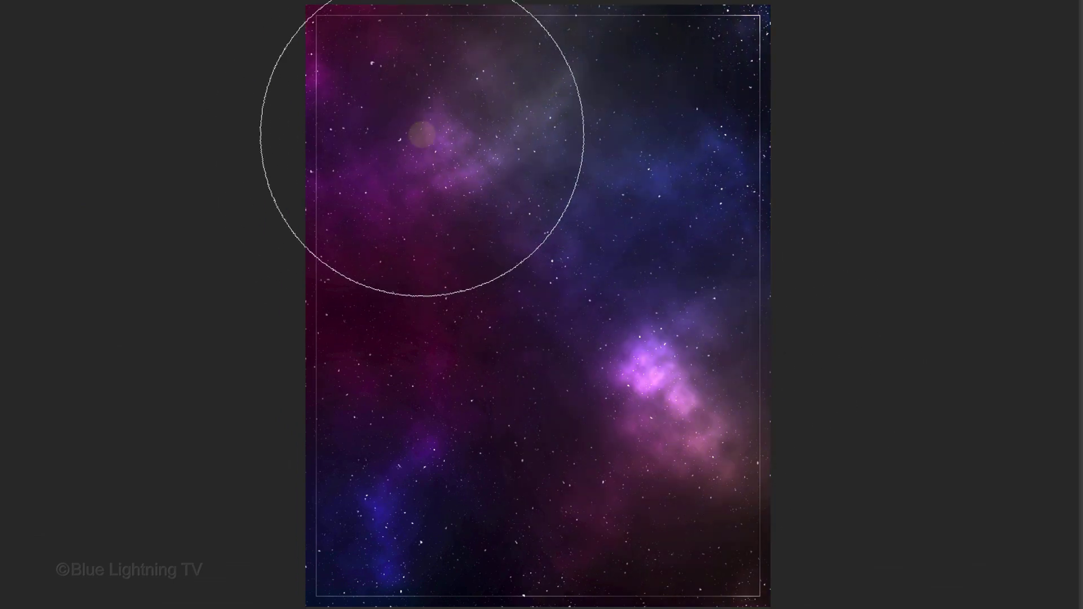
{"action": "left_click_drag", "start_coordinate": [347, 210], "coordinate": [399, 315]}
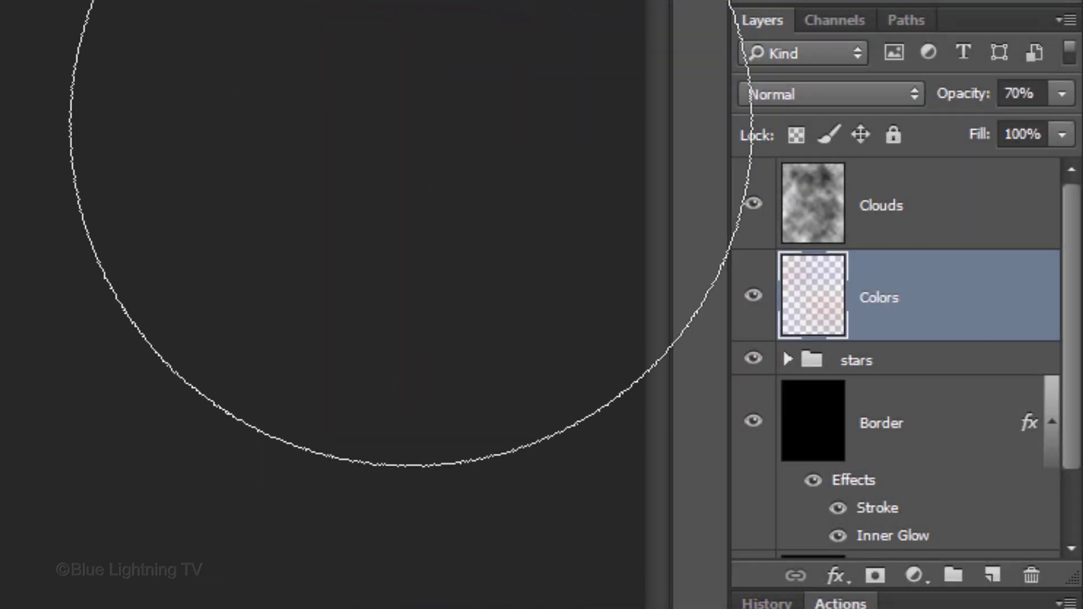
- Add a new layer above "Clouds" and name it "Lens flare"
{"action": "left_click", "coordinate": [826, 202]}
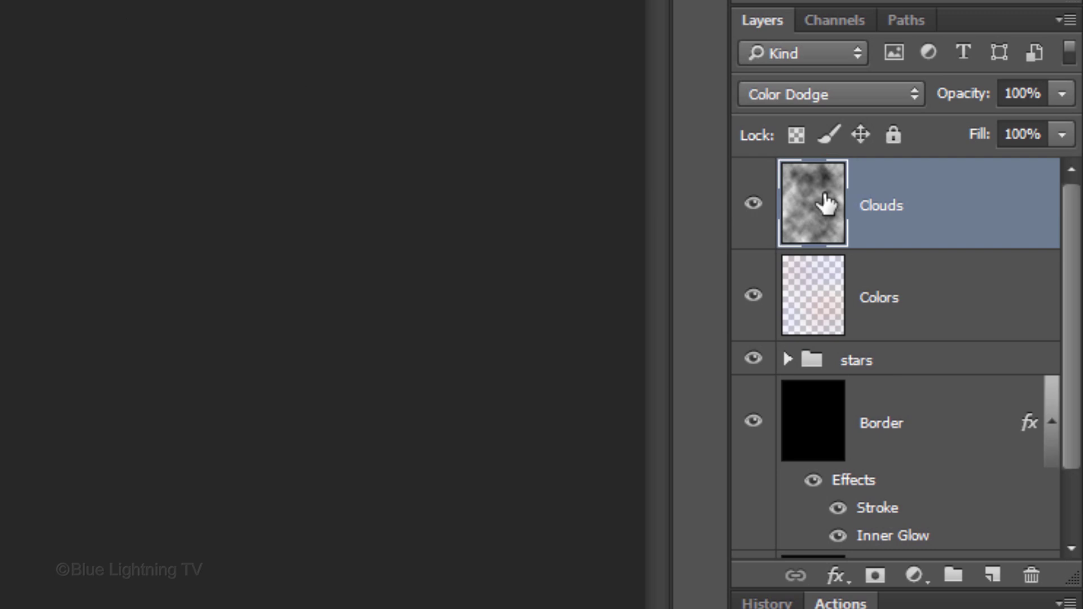
{"action": "left_click", "coordinate": [992, 575]}
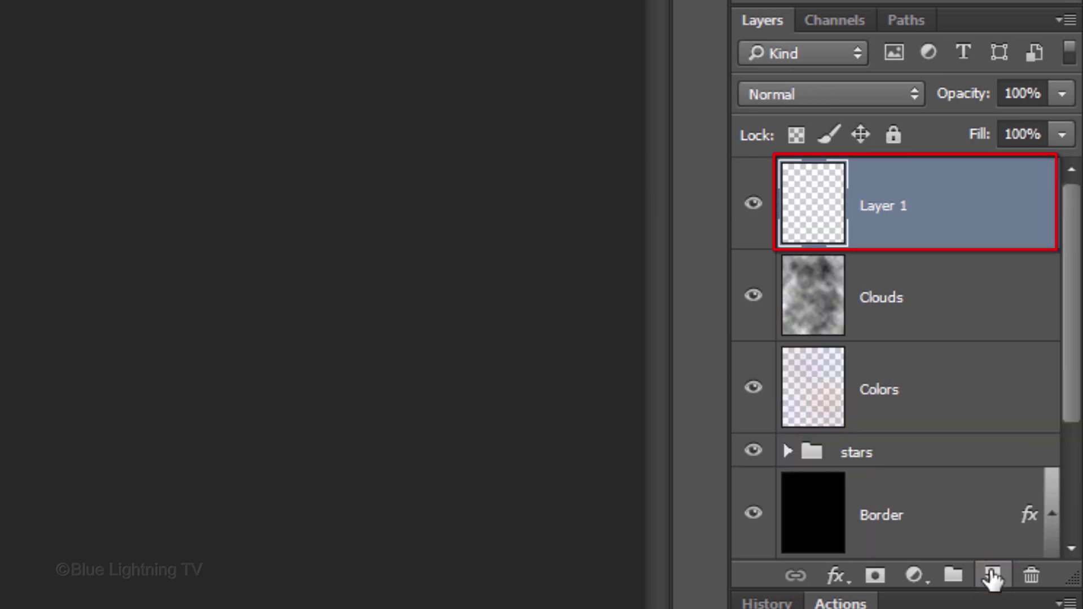
{"action": "double_click", "coordinate": [884, 204]}
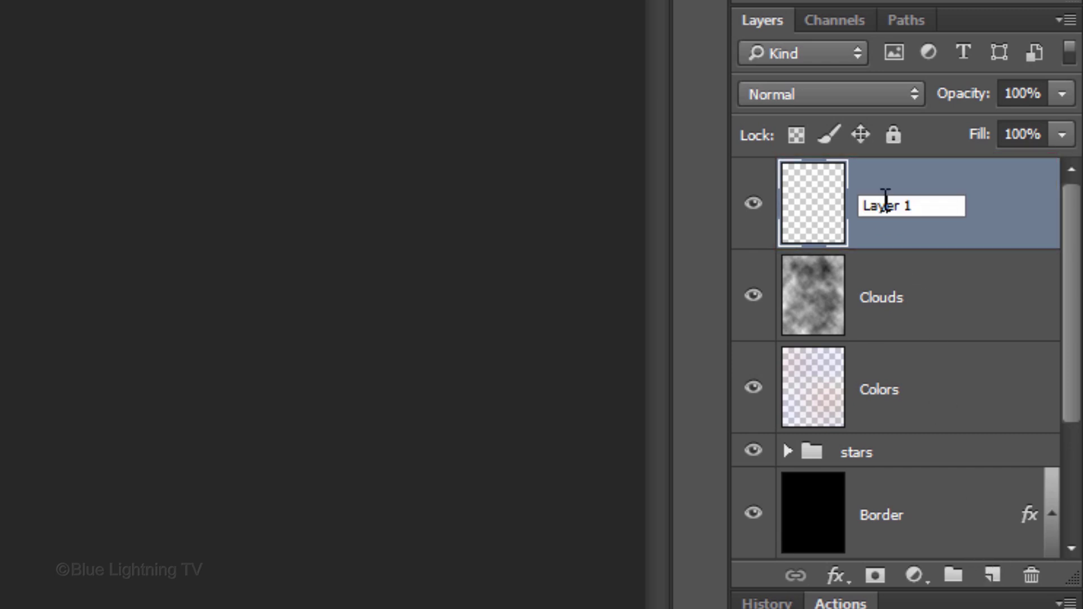
{"action": "type", "text": "Lens flare"}
{"action": "key", "text": "Return"}
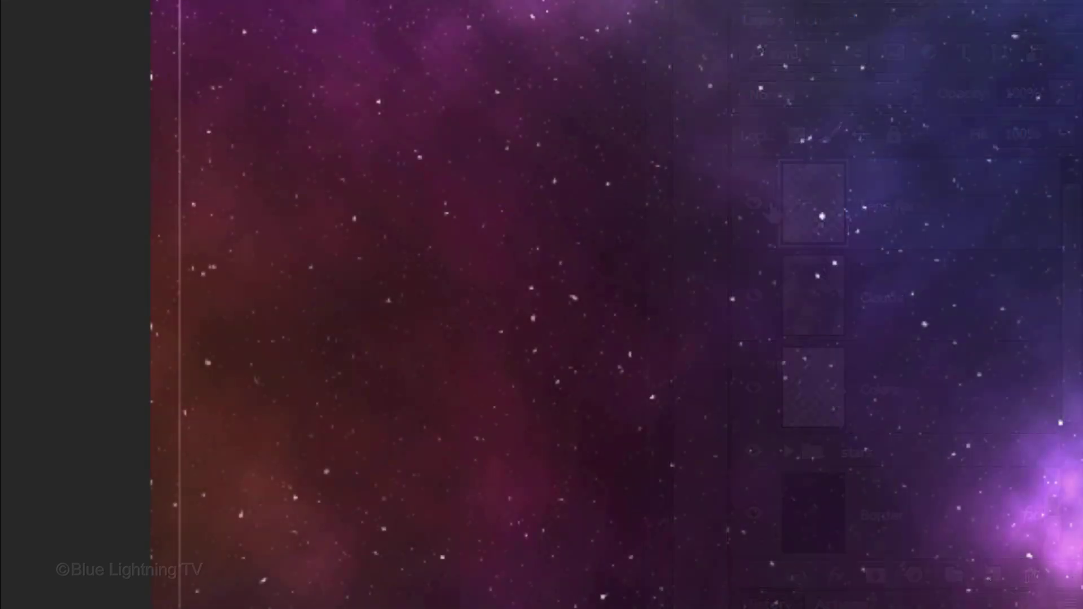
- Fill the "Lens flare" layer with black in Normal mode at 100% opacity
{"action": "key", "text": "shift+F5"}
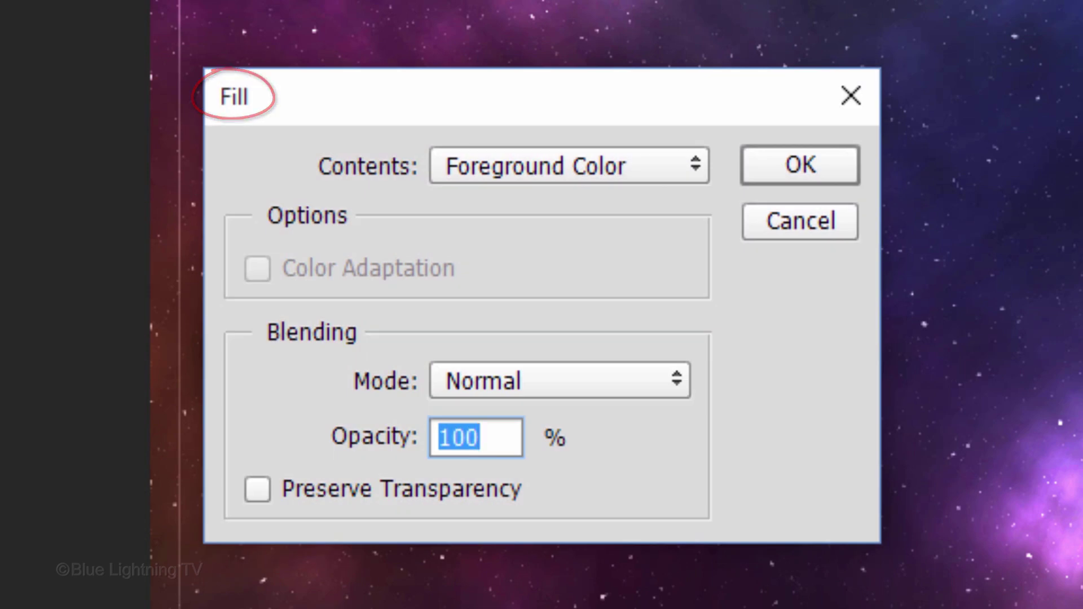
{"action": "left_click", "coordinate": [668, 172]}
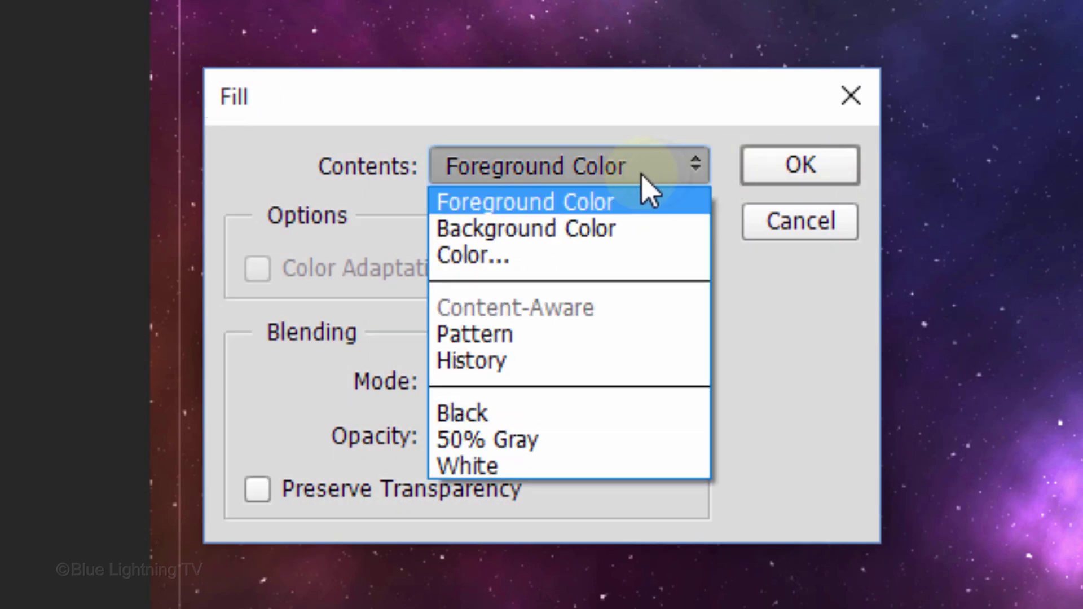
{"action": "left_click", "coordinate": [577, 417]}
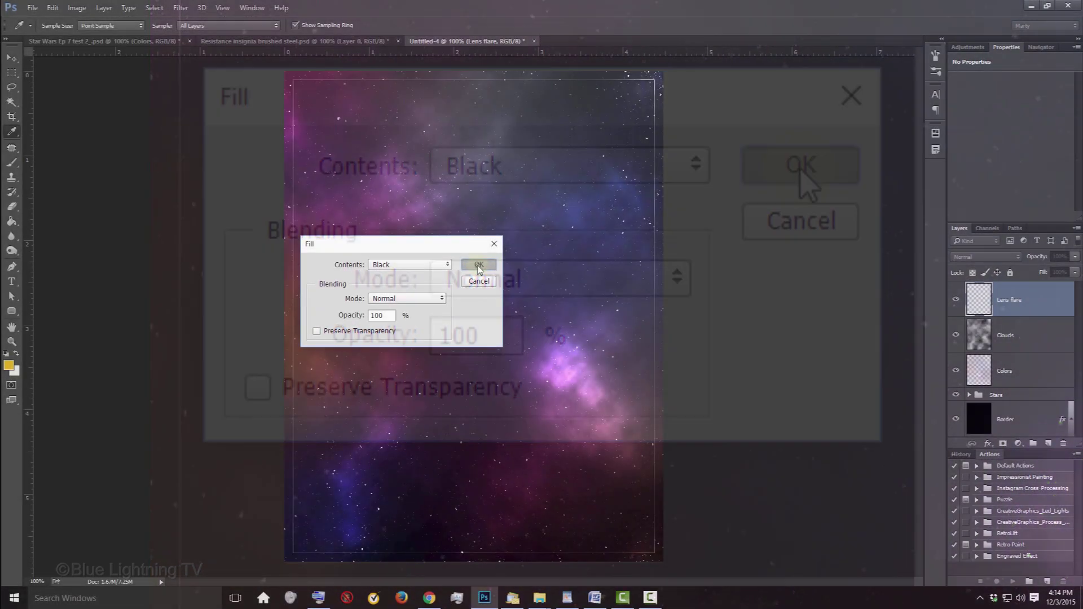
{"action": "left_click", "coordinate": [478, 265]}
{"action": "key", "text": "b"}
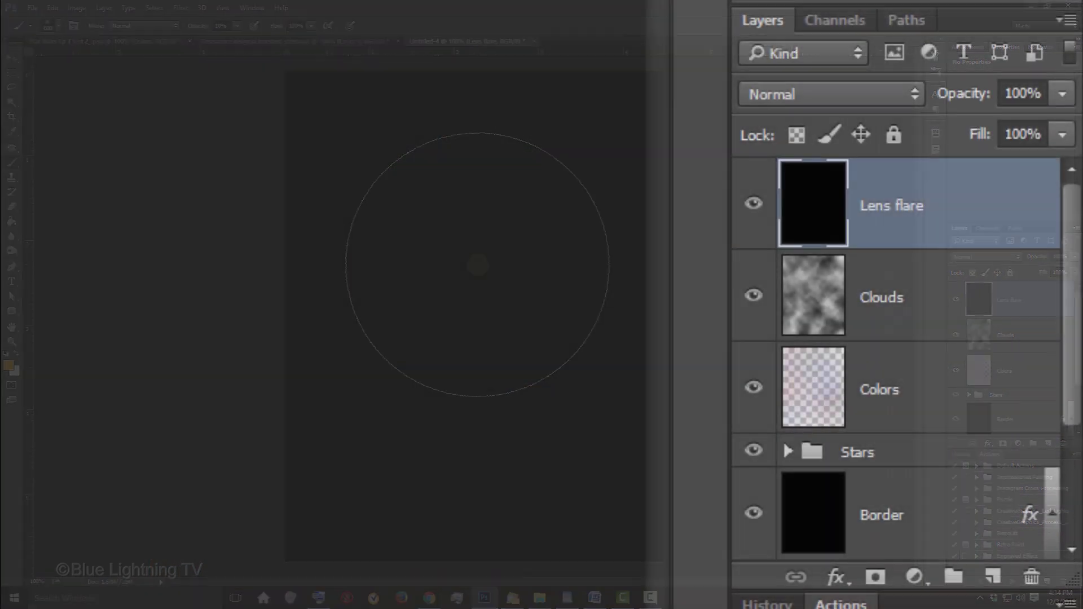
- Change the "Lens flare" layer's blend mode to Screen
{"action": "left_click", "coordinate": [967, 256]}
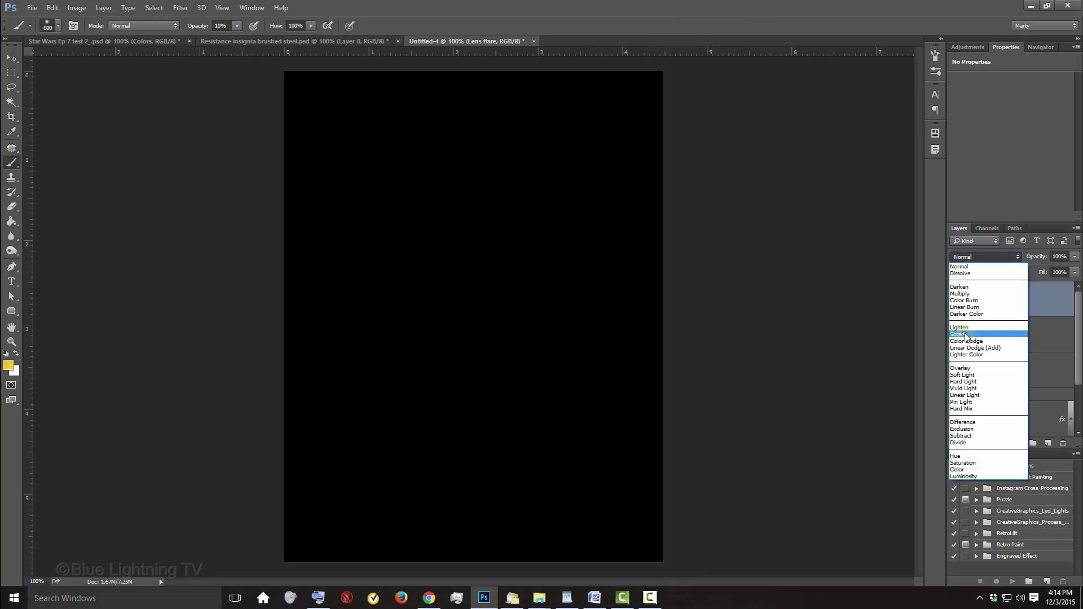
{"action": "left_click", "coordinate": [777, 294]}
{"action": "key", "text": "v"}
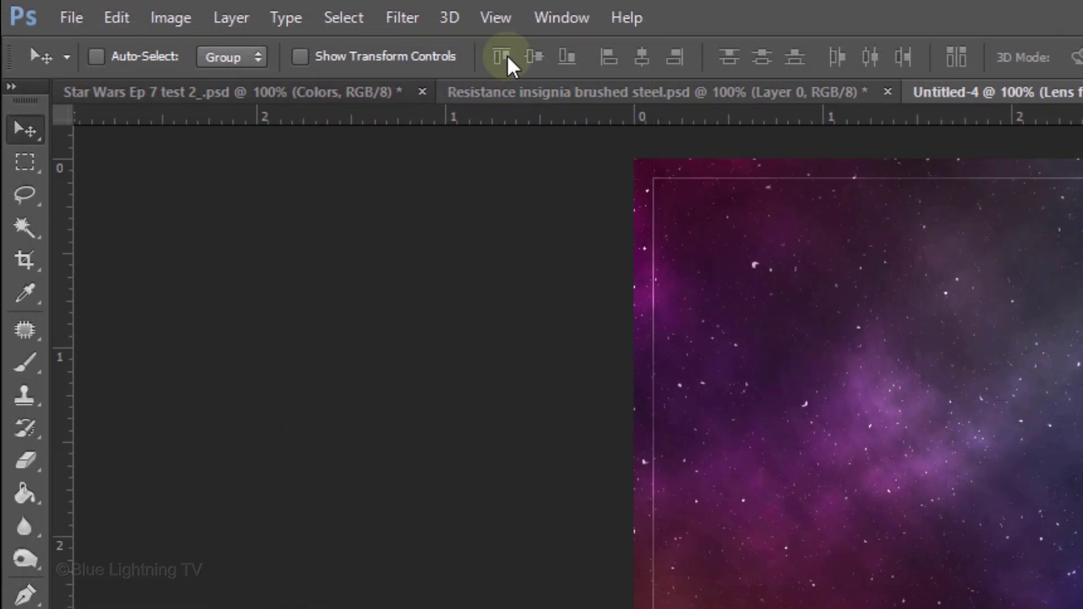
- Render a 50-300mm Zoom lens flare at 125% brightness on the "Lens flare" layer, centered horizontally in the poster's upper part
{"action": "left_click", "coordinate": [182, 7]}
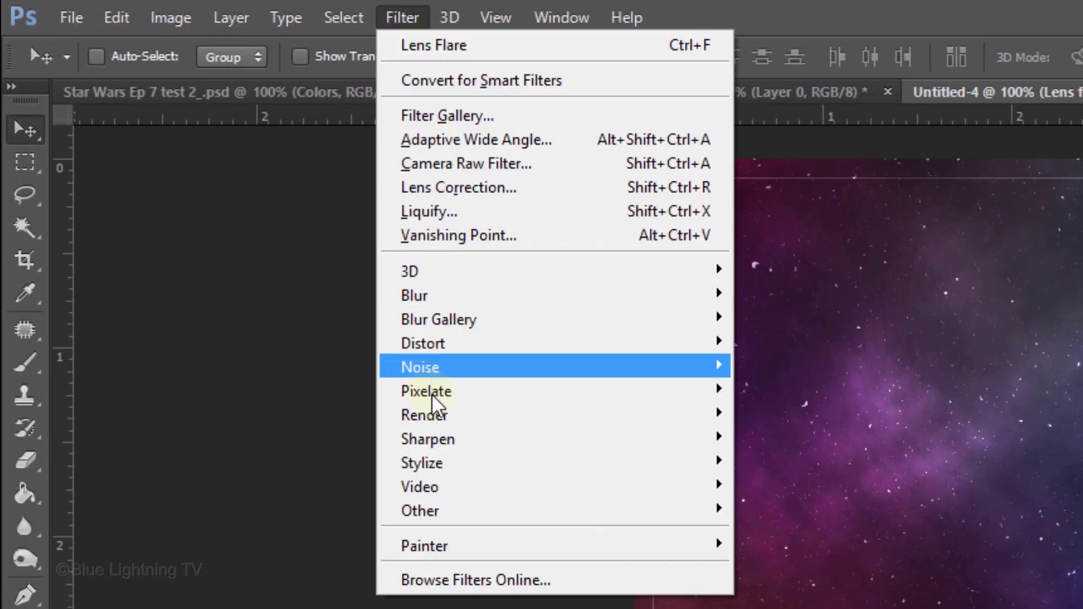
{"action": "mouse_move", "coordinate": [434, 414]}
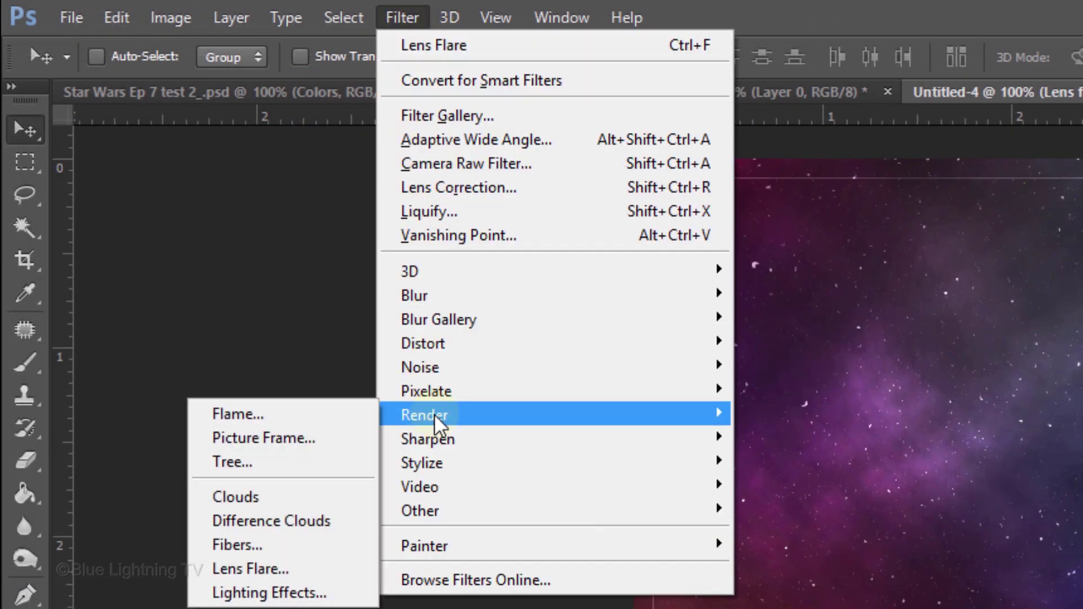
{"action": "left_click", "coordinate": [316, 564]}
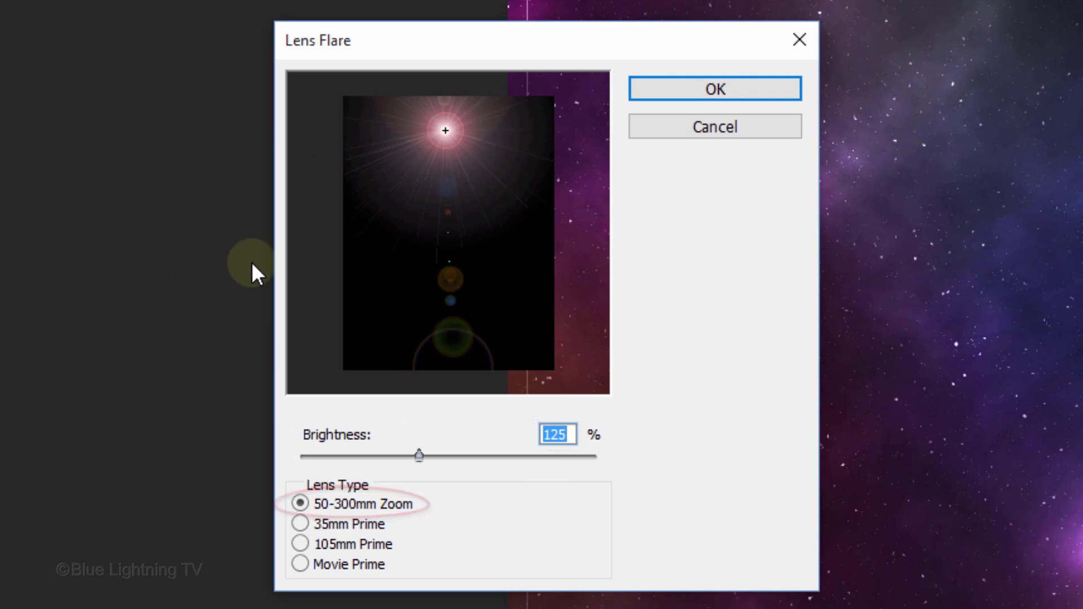
{"action": "left_click_drag", "start_coordinate": [445, 131], "coordinate": [449, 159]}
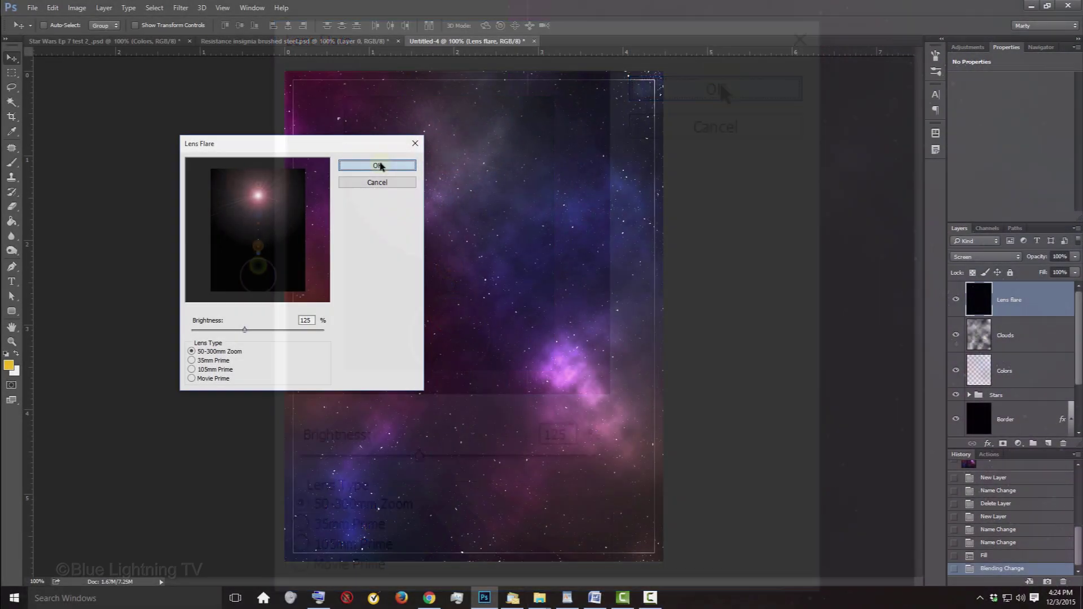
{"action": "left_click", "coordinate": [720, 81]}
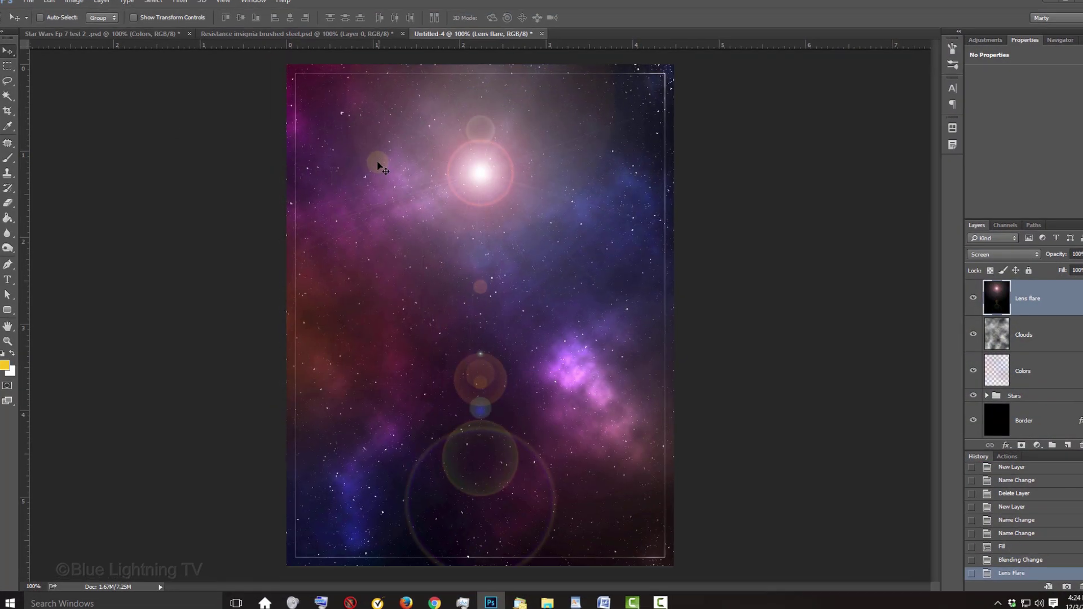